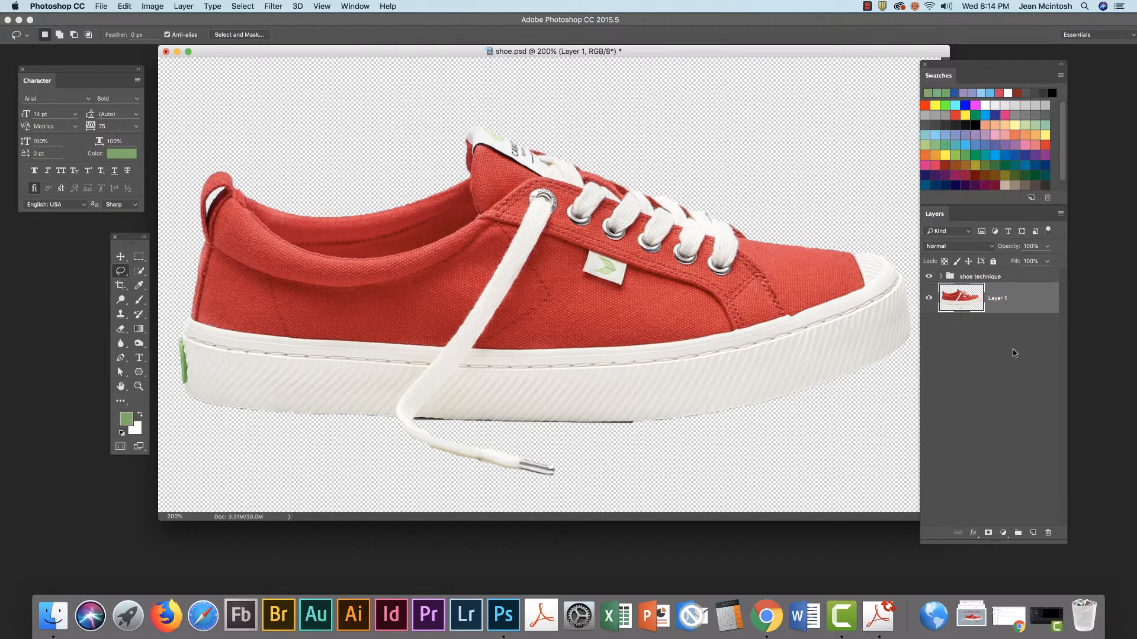
# Add a new layer beneath Layer 1 and fill it with a grey swatch colour
pyautogui.click(1031, 534)
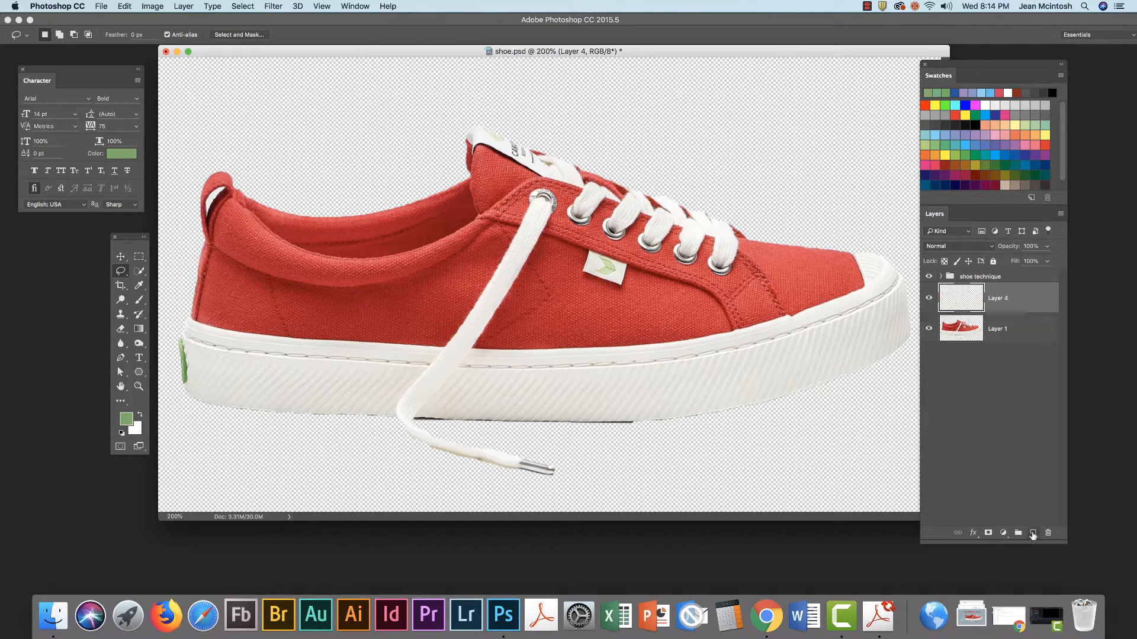
pyautogui.moveTo(1009, 300); pyautogui.dragTo(1011, 356)
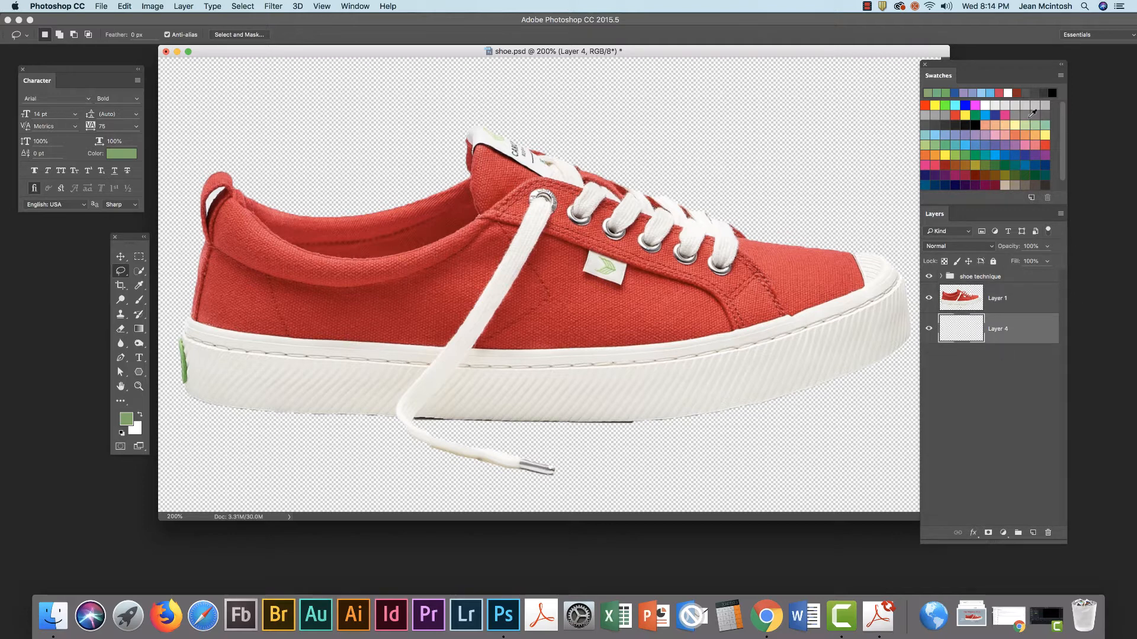
pyautogui.click(932, 116)
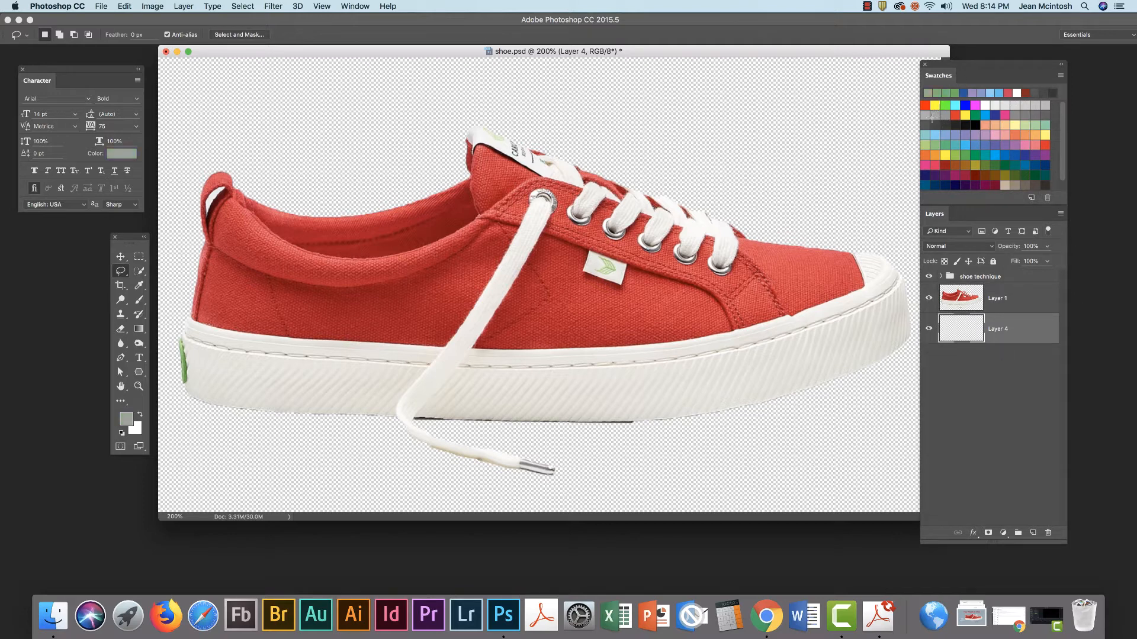
pyautogui.moveTo(118, 246); pyautogui.dragTo(167, 115)
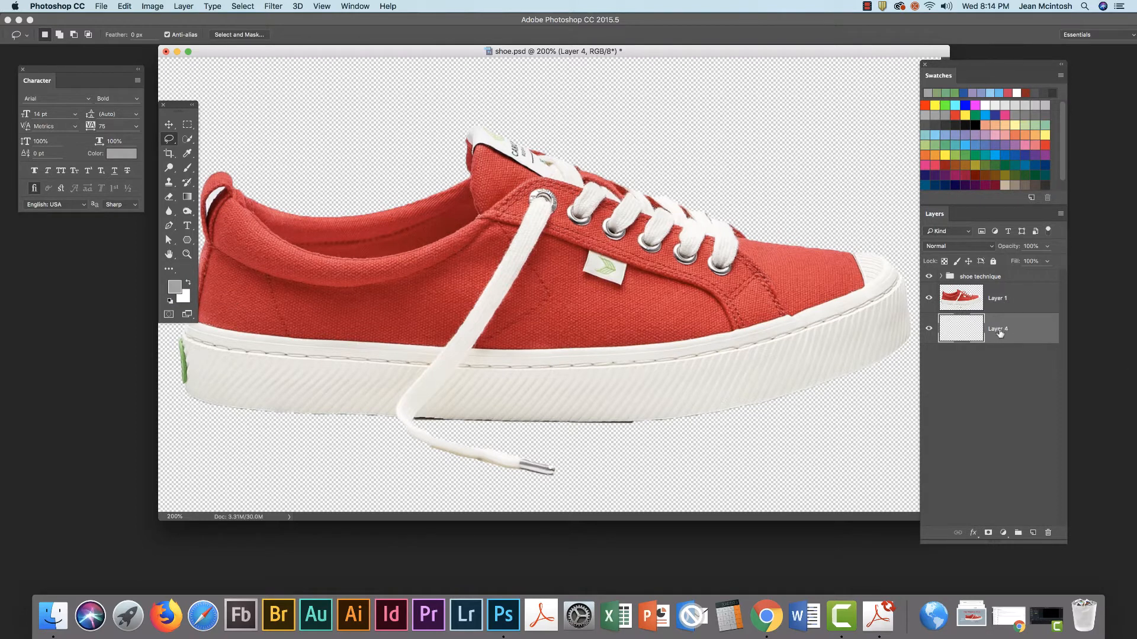
pyautogui.hotkey('alt', 'BackSpace')
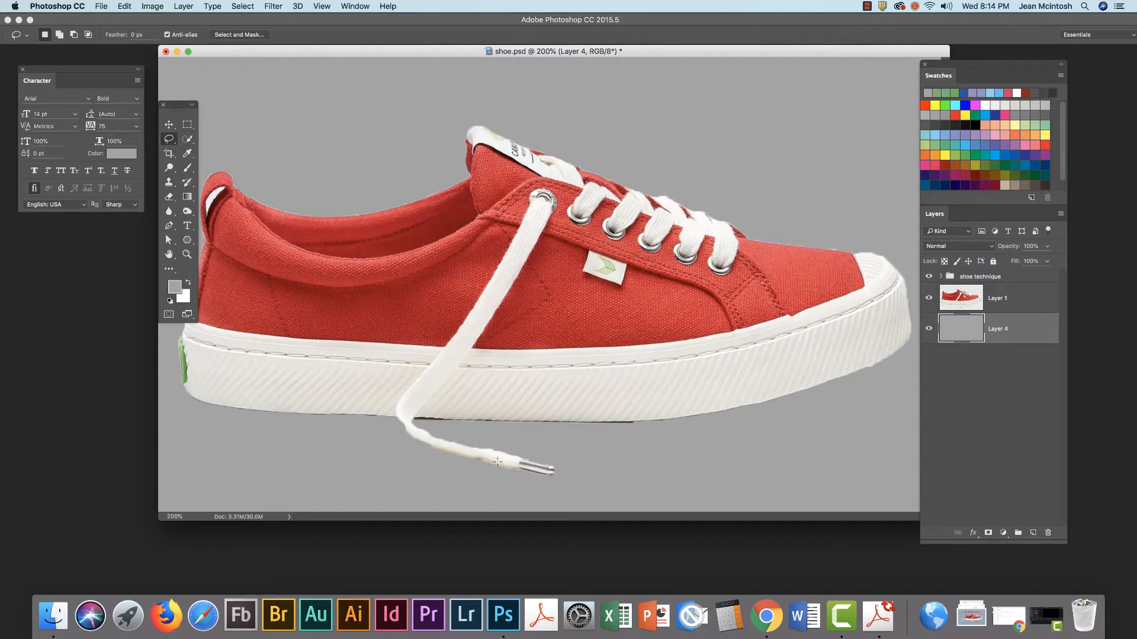
# Rename Layer 1 in the Layers panel to 'shoe'
pyautogui.click(1016, 297)
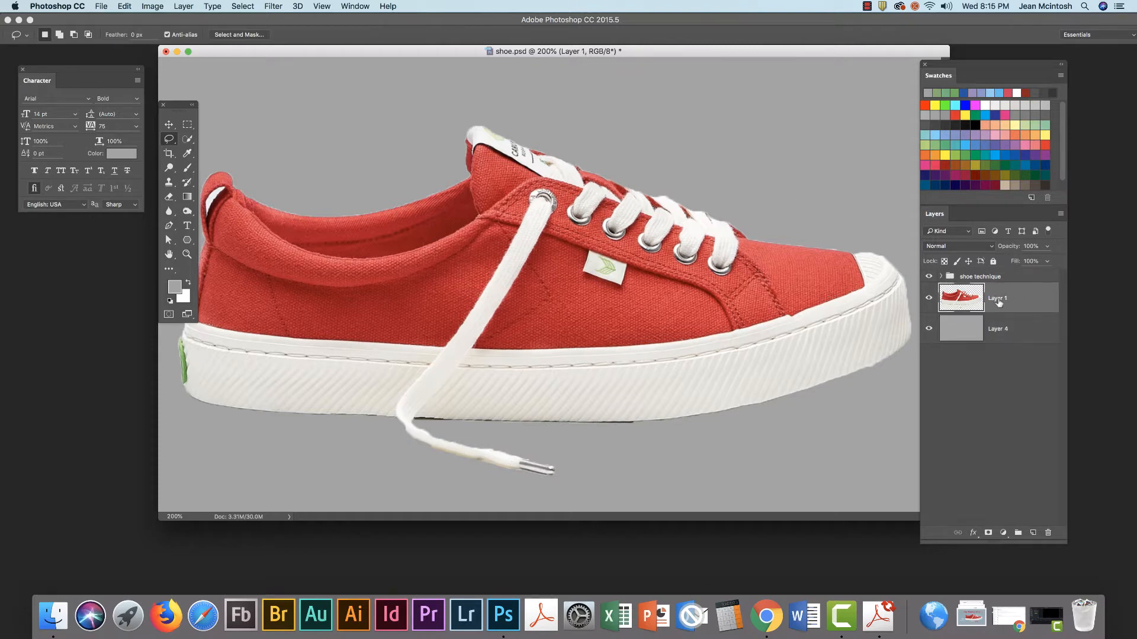
pyautogui.doubleClick(998, 298)
pyautogui.write('shoe')
pyautogui.click(989, 368)
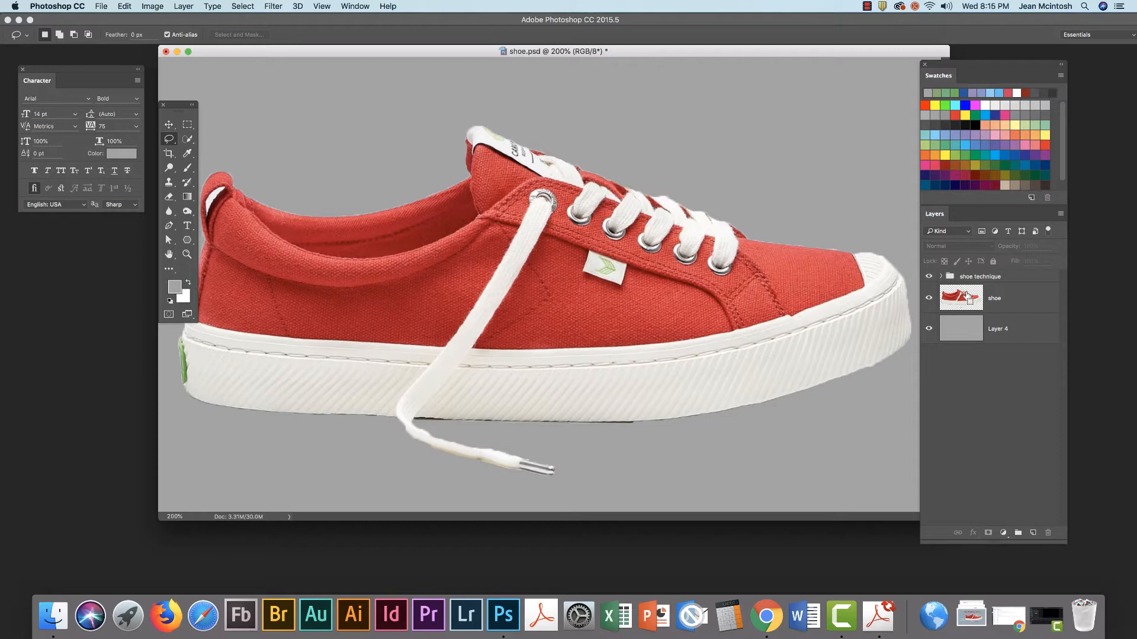
# Load the shoe layer's outline as a selection and enter Select and Mask
pyautogui.keyDown('super'); pyautogui.click(967, 296); pyautogui.keyUp('super')
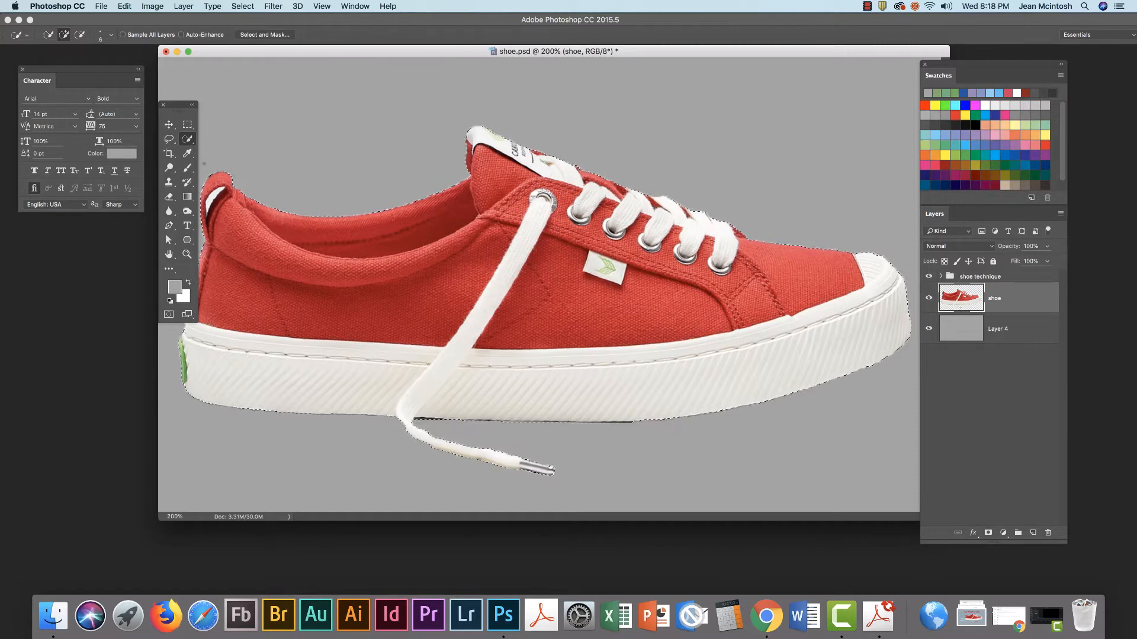
pyautogui.click(251, 35)
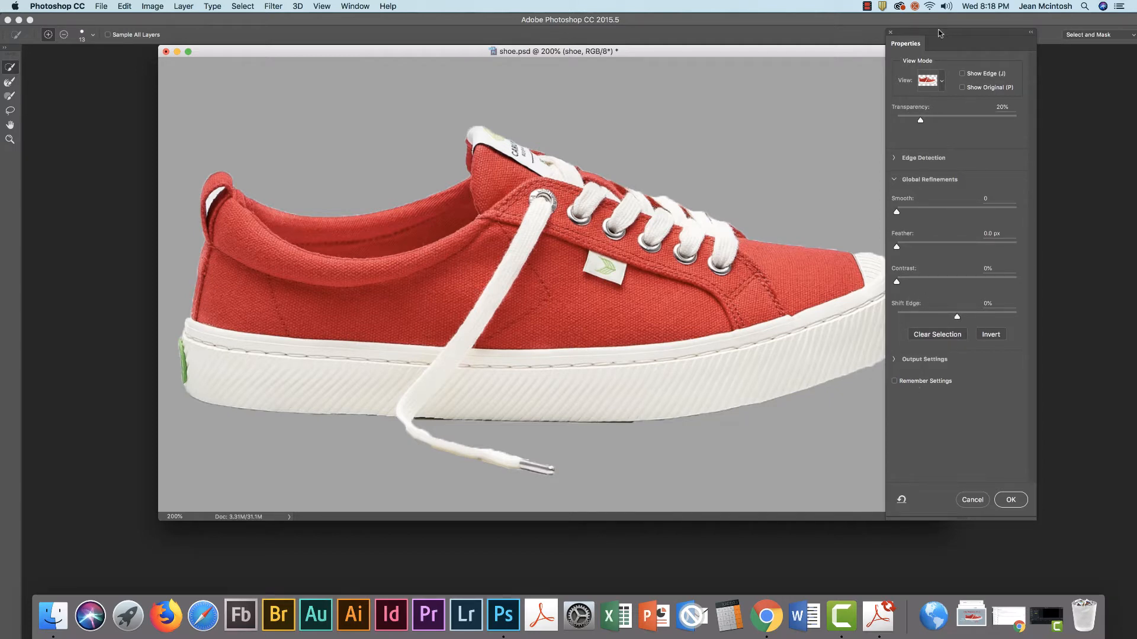
# Shift the Properties panel aside and accept Select and Mask unchanged with OK
pyautogui.moveTo(942, 31); pyautogui.dragTo(955, 29)
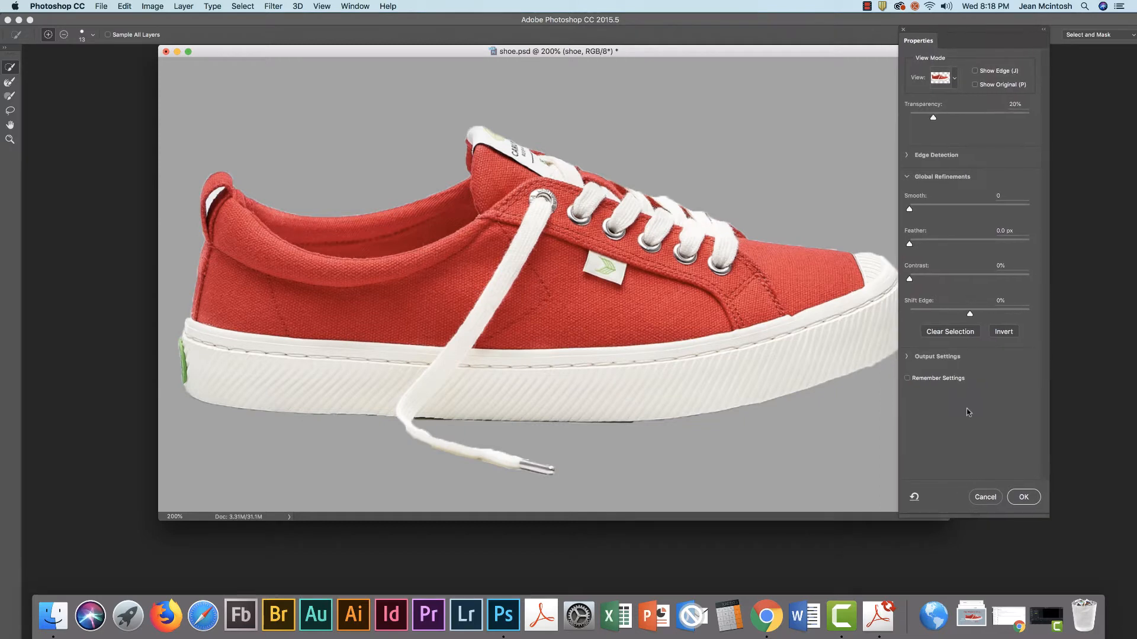
pyautogui.click(1023, 497)
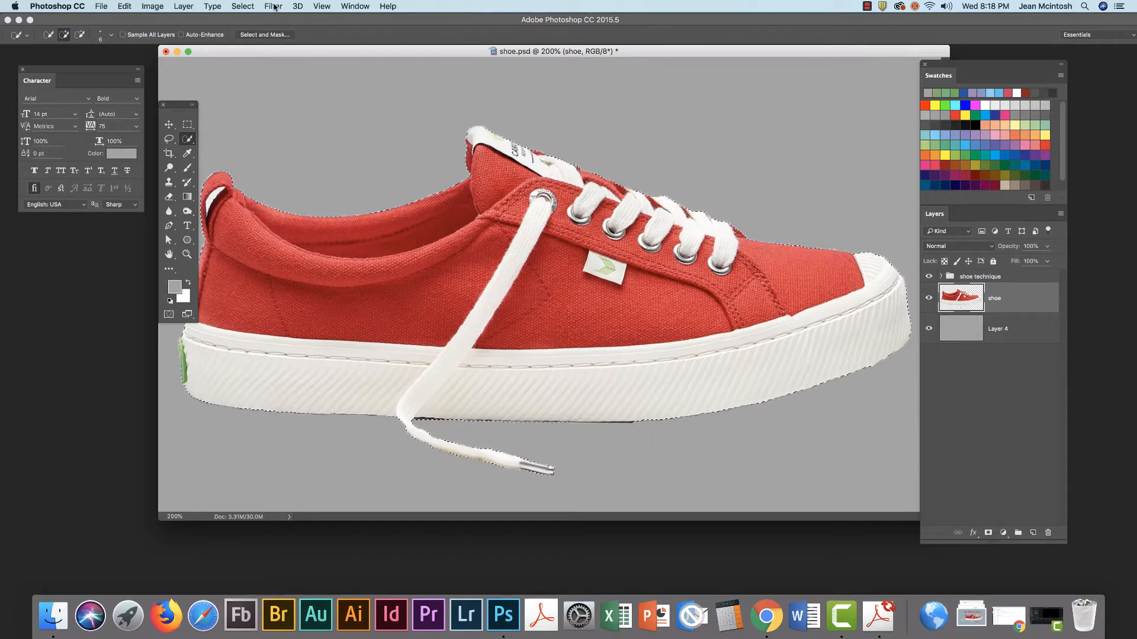
# Open the classic Refine Edge dialog and set Shift Edge to -11% and Smooth to 29
pyautogui.click(240, 7)
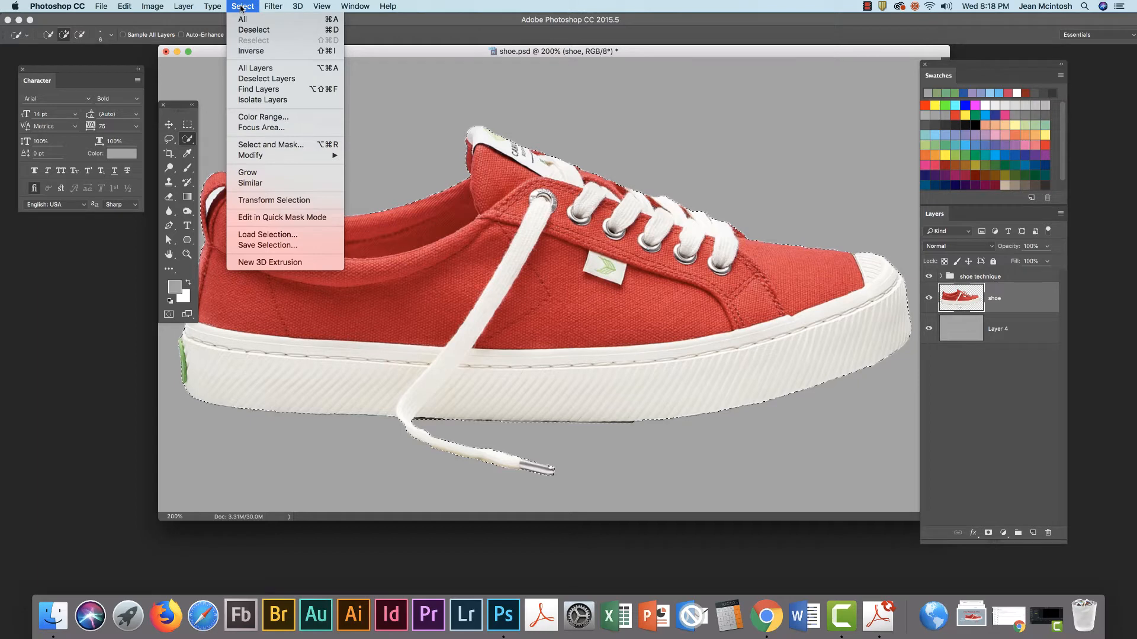
pyautogui.keyDown('shift'); pyautogui.click(250, 148); pyautogui.keyUp('shift')
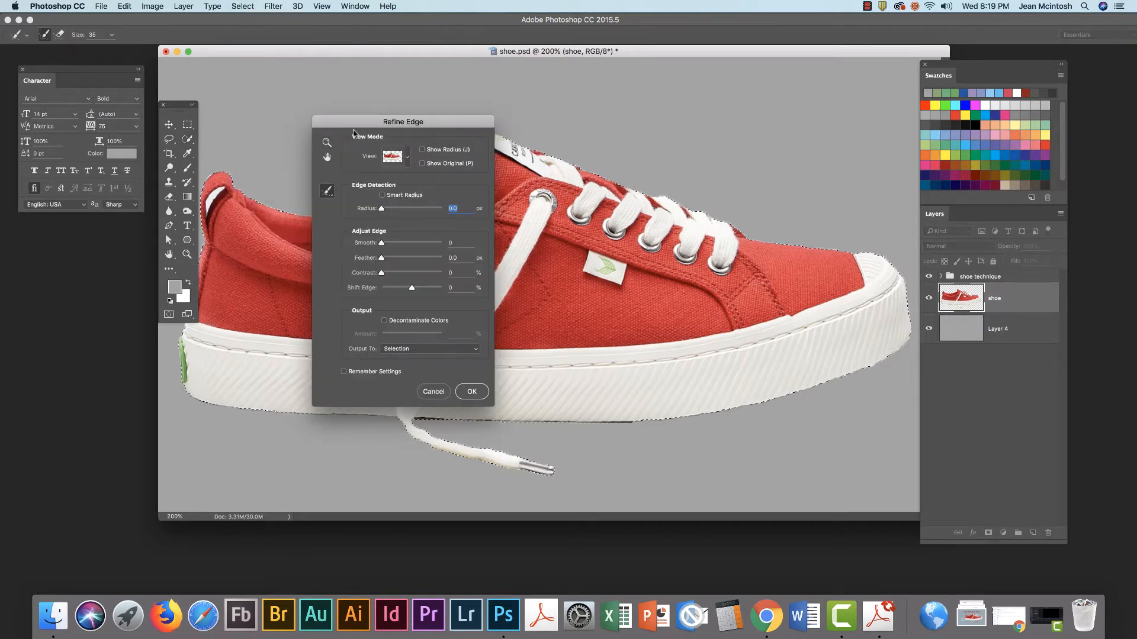
pyautogui.moveTo(351, 127); pyautogui.dragTo(776, 73)
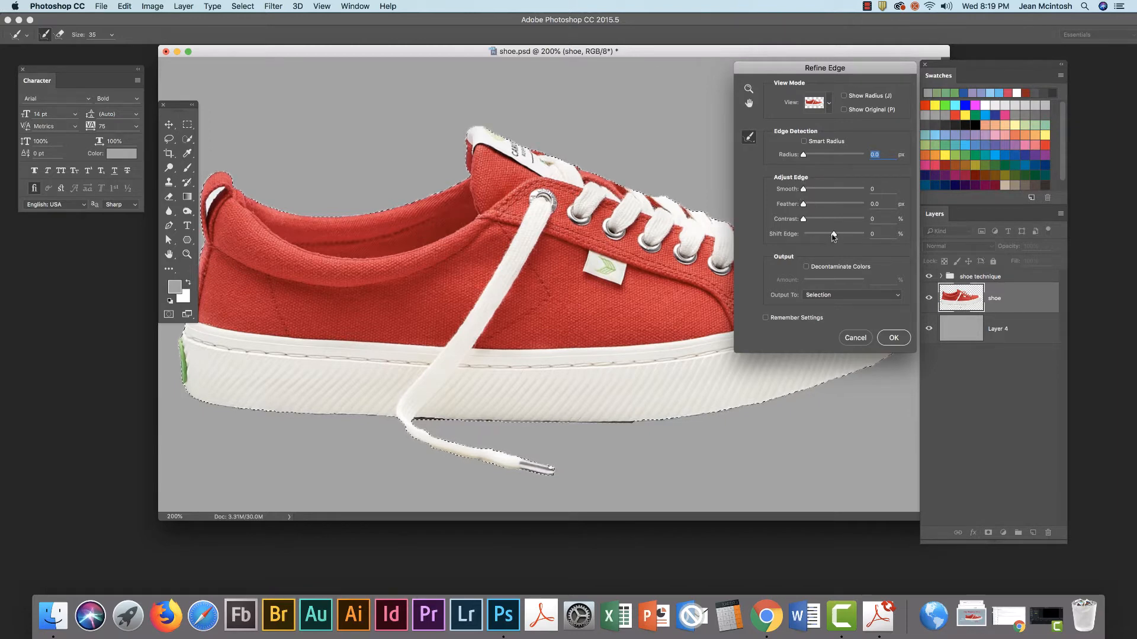
pyautogui.moveTo(834, 234); pyautogui.dragTo(823, 236)
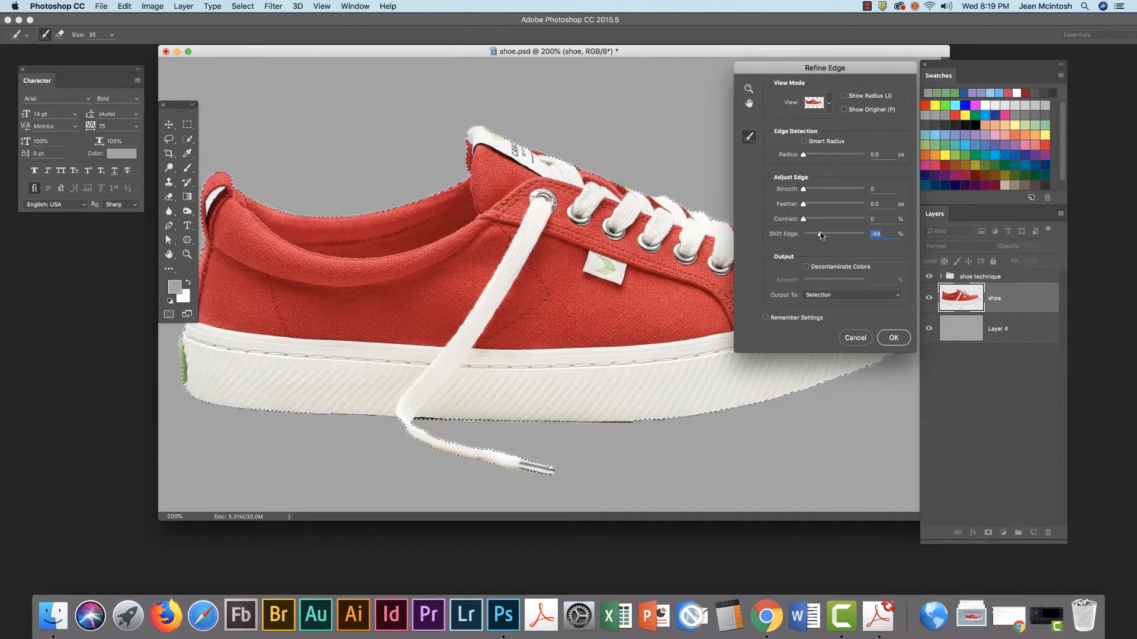
pyautogui.moveTo(820, 235); pyautogui.dragTo(832, 235)
pyautogui.moveTo(803, 190); pyautogui.dragTo(820, 190)
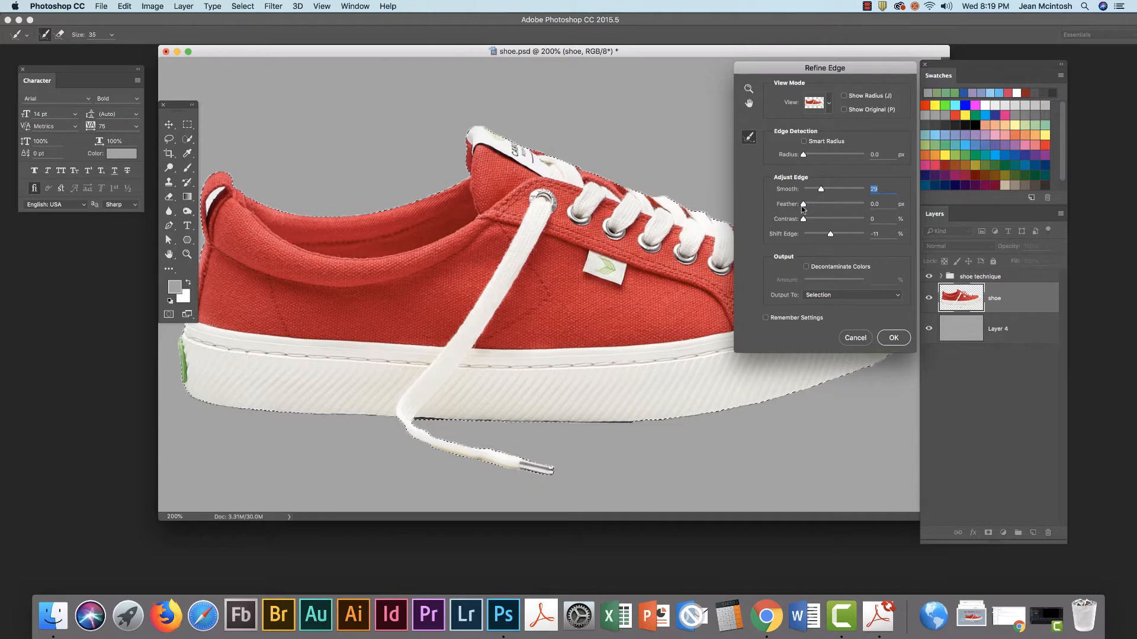
pyautogui.click(804, 205)
pyautogui.click(829, 104)
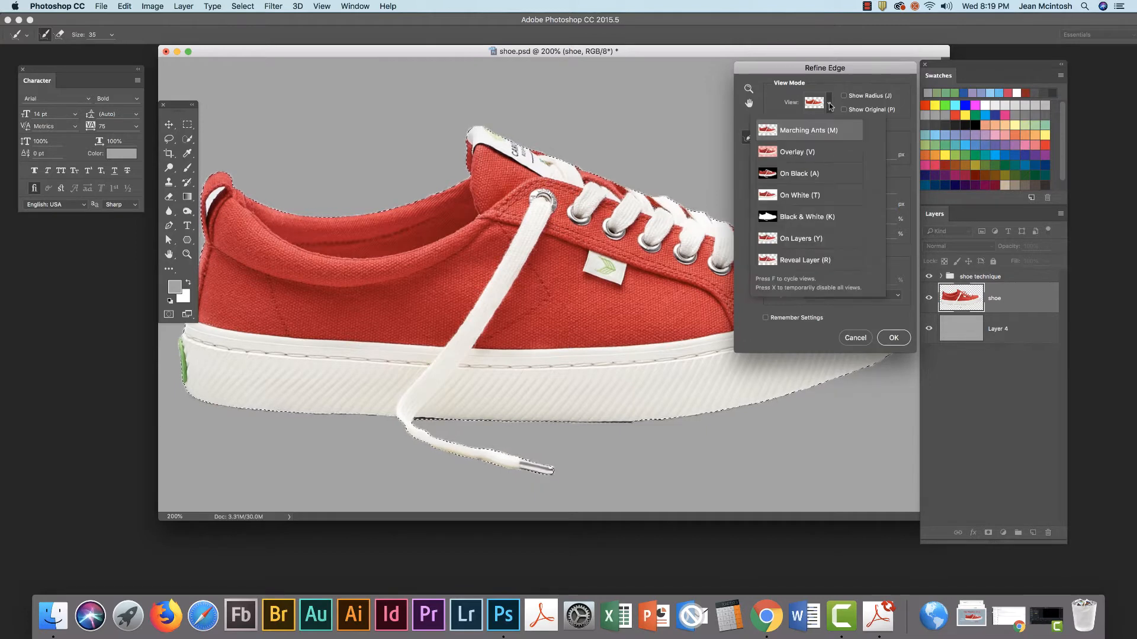
# Preview the shoe selection against a black background
pyautogui.click(804, 174)
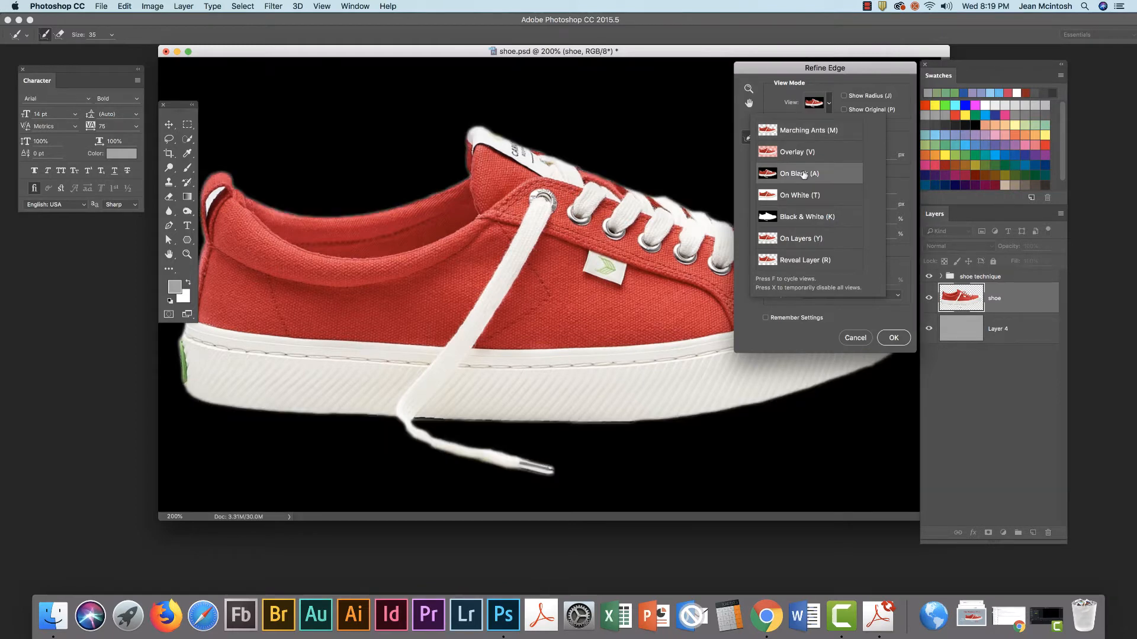
pyautogui.click(893, 123)
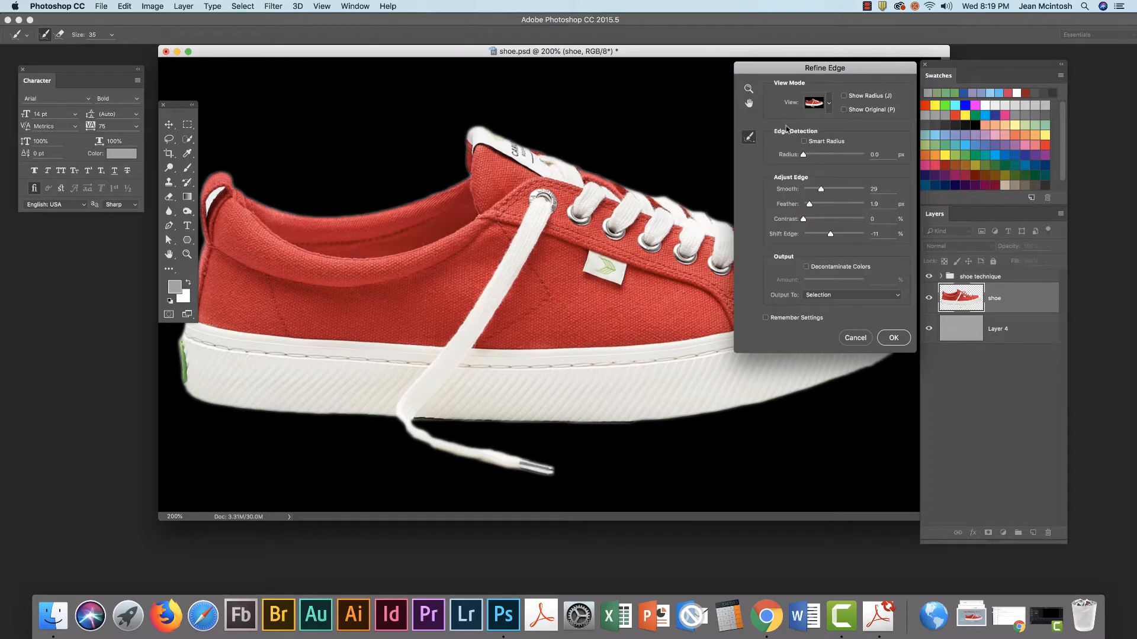
pyautogui.click(828, 106)
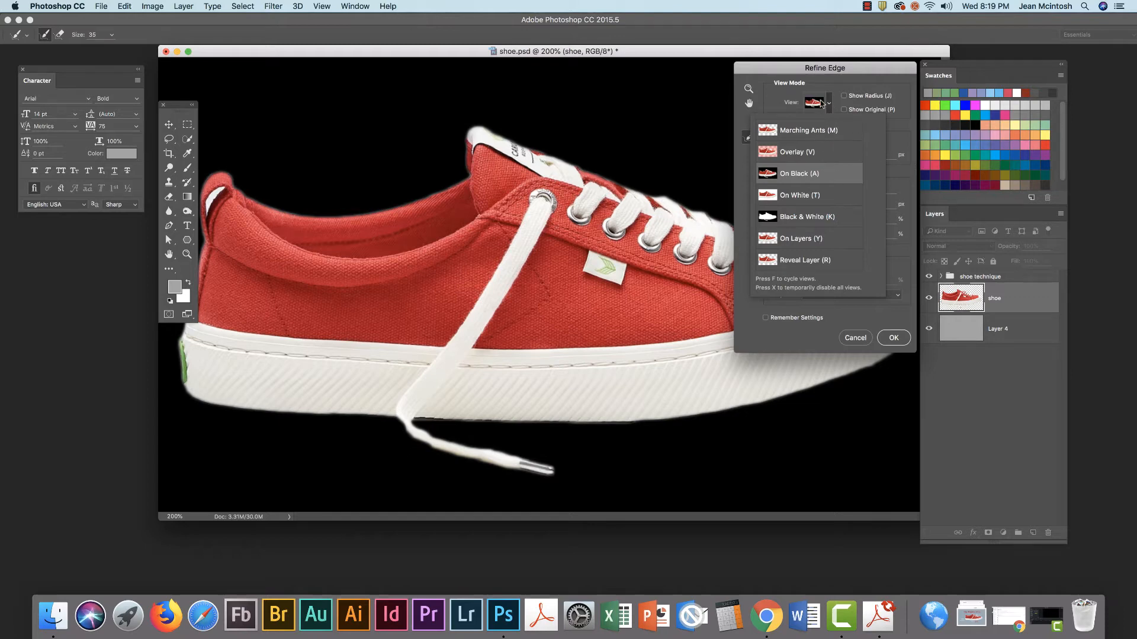
pyautogui.click(820, 103)
# Settle on Smooth 25, Feather 0.2 px and Shift Edge -9%, then apply with OK
pyautogui.click(818, 190)
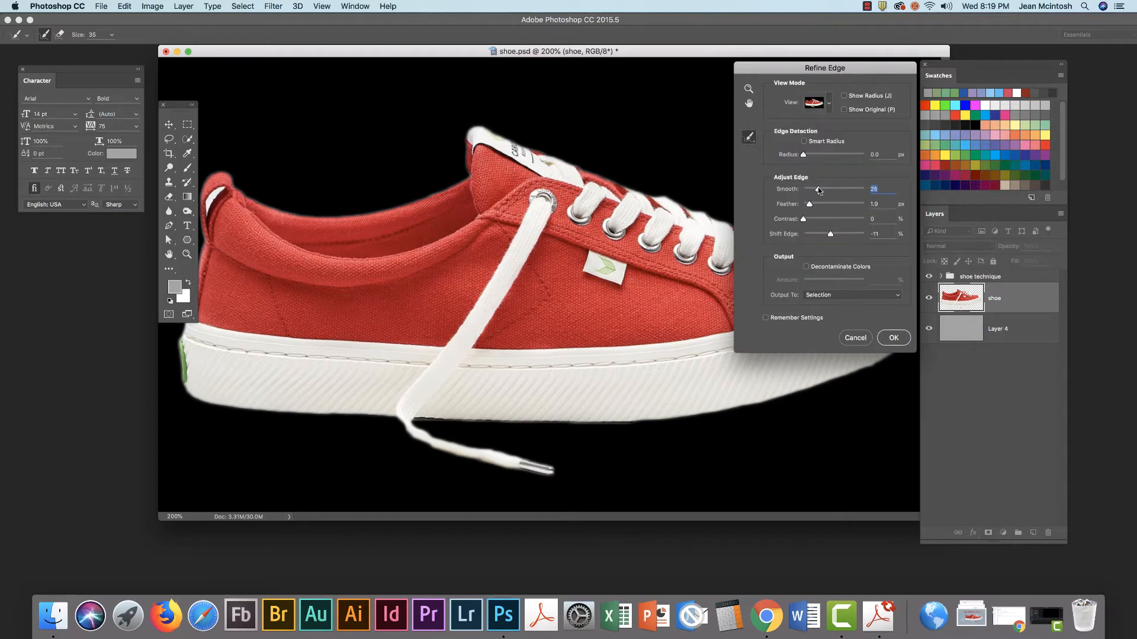
pyautogui.moveTo(819, 189); pyautogui.dragTo(800, 190)
pyautogui.moveTo(831, 235); pyautogui.dragTo(804, 234)
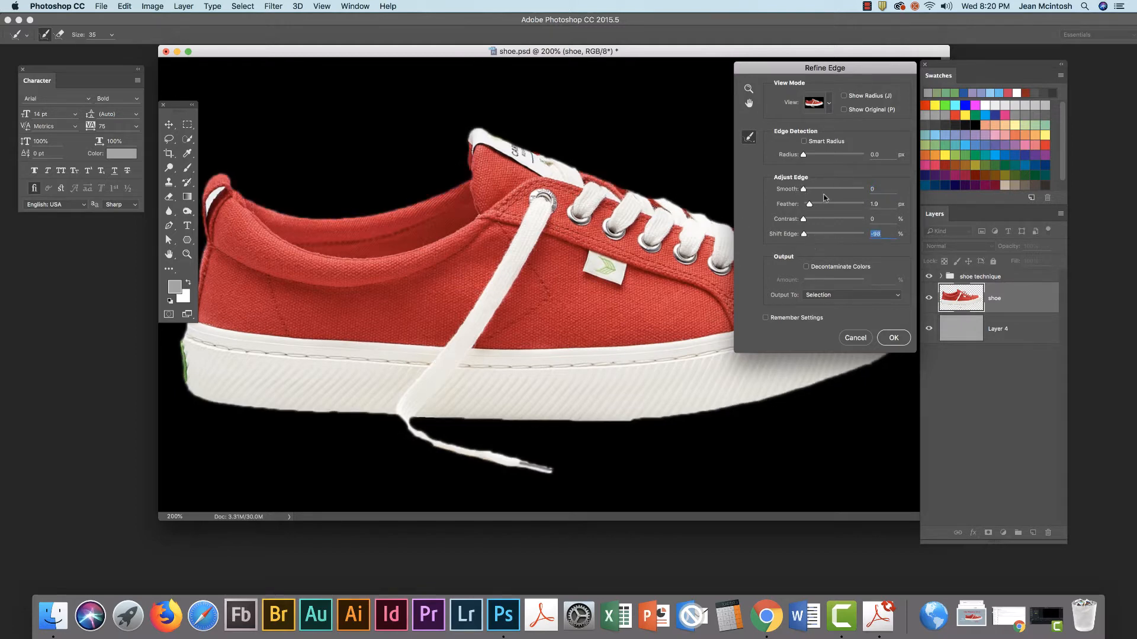
pyautogui.moveTo(804, 190)
pyautogui.mouseDown()
pyautogui.moveTo(853, 191)
pyautogui.moveTo(804, 190)
pyautogui.mouseUp()
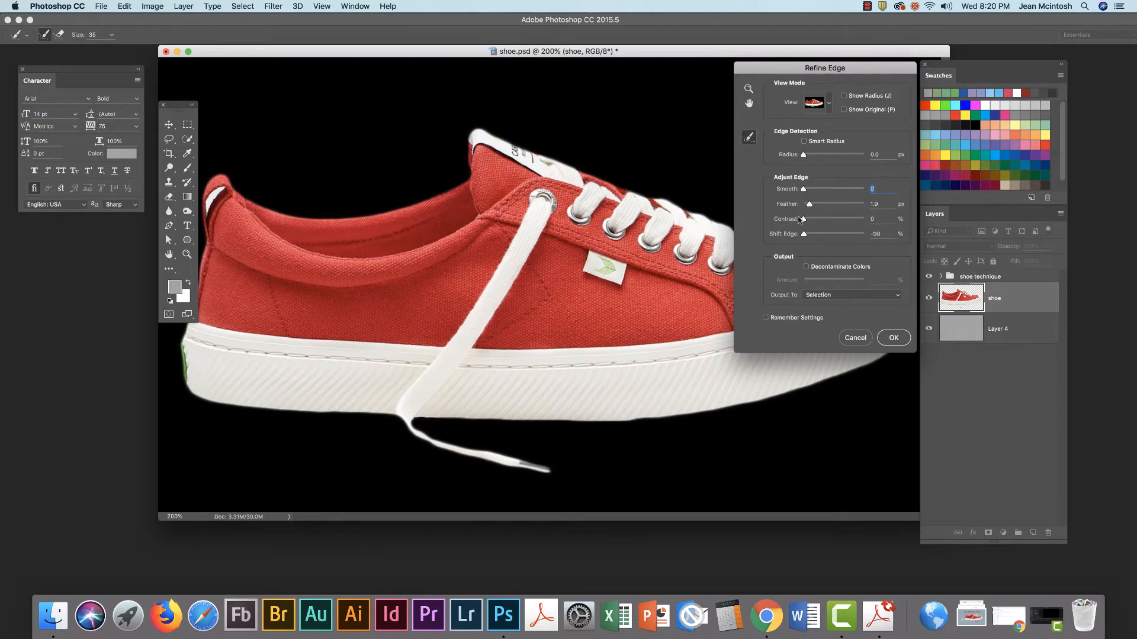
pyautogui.moveTo(804, 234); pyautogui.dragTo(857, 236)
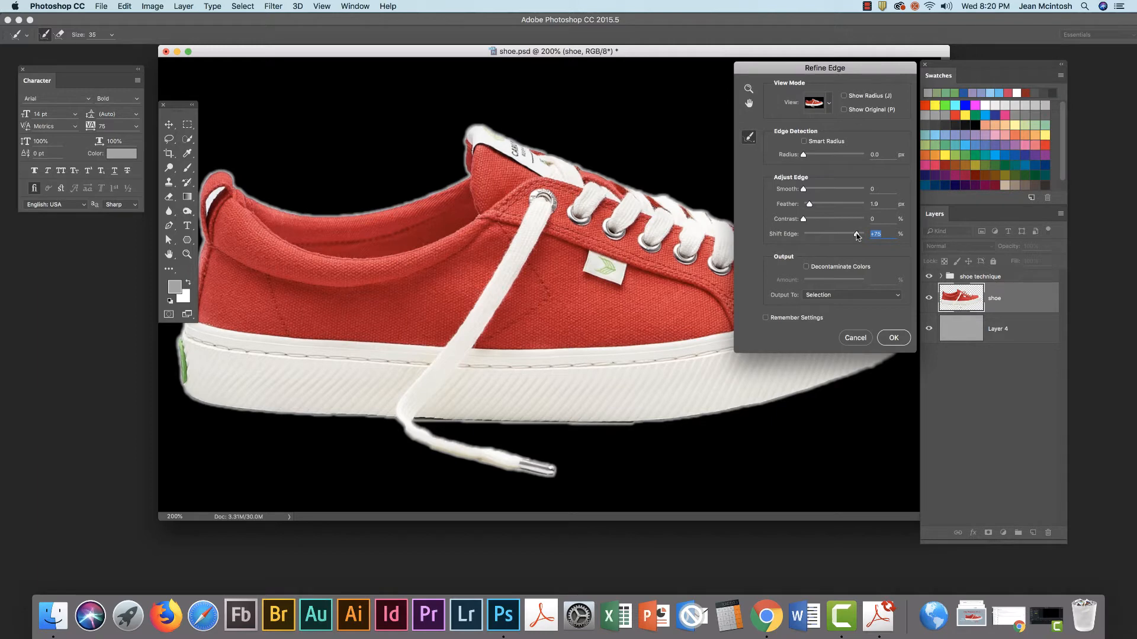
pyautogui.moveTo(858, 236); pyautogui.dragTo(832, 235)
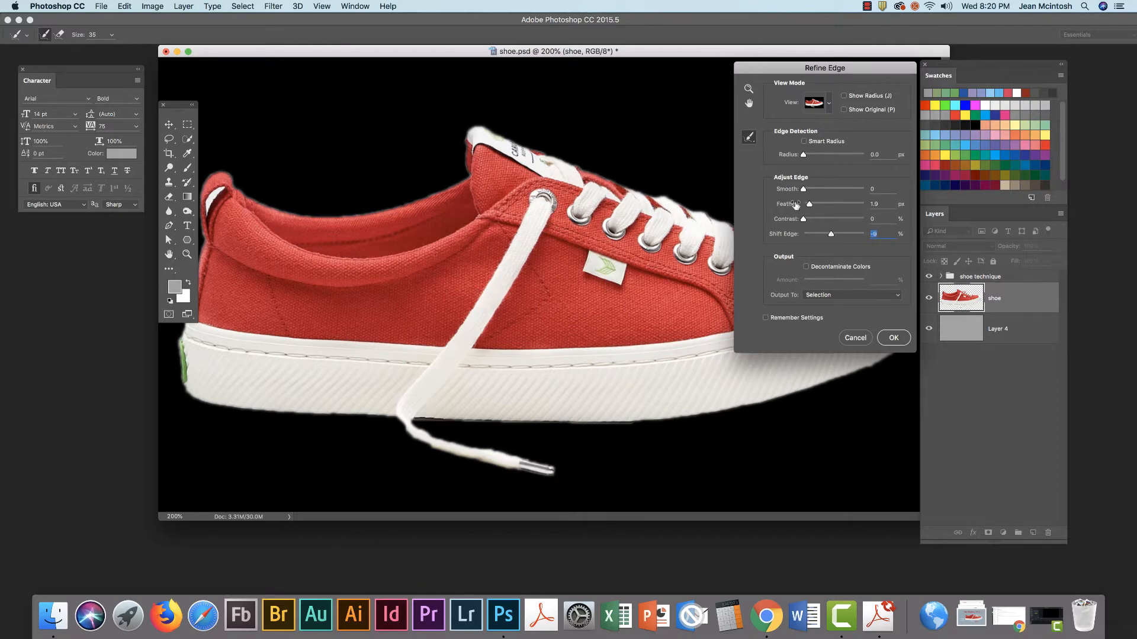
pyautogui.moveTo(804, 190); pyautogui.dragTo(819, 190)
pyautogui.moveTo(810, 204); pyautogui.dragTo(804, 205)
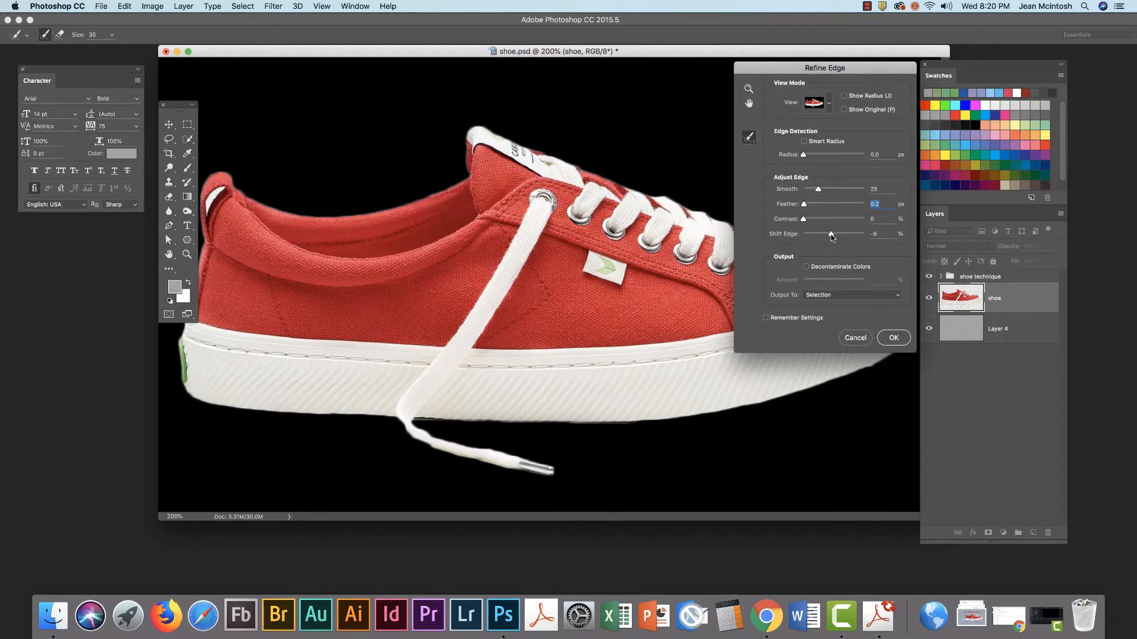
pyautogui.click(895, 337)
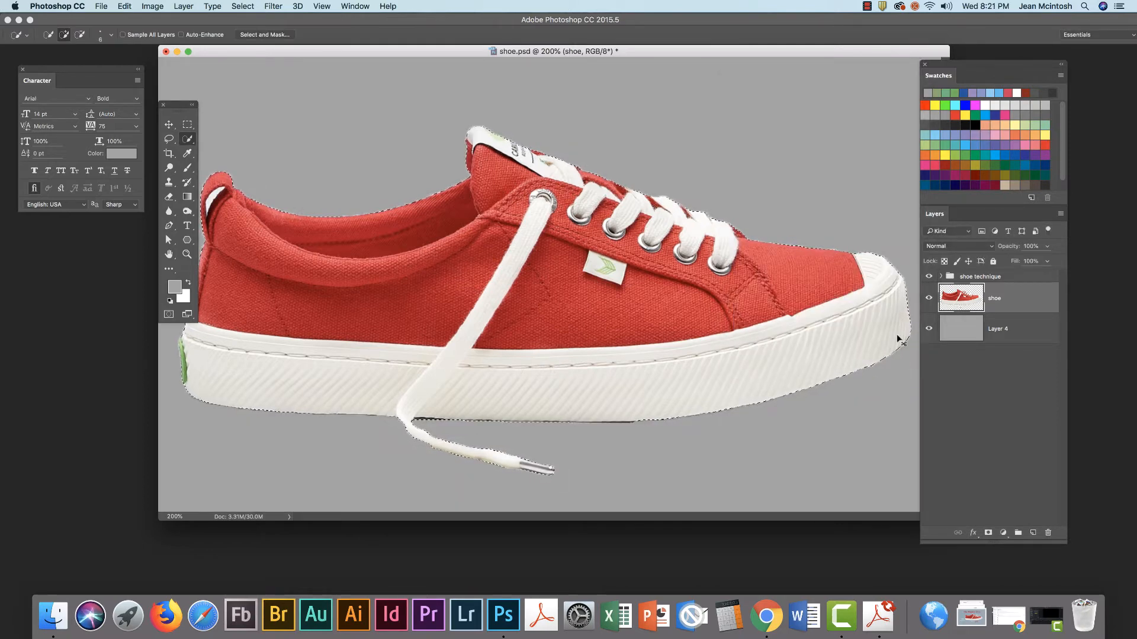
pyautogui.press('super+equal')
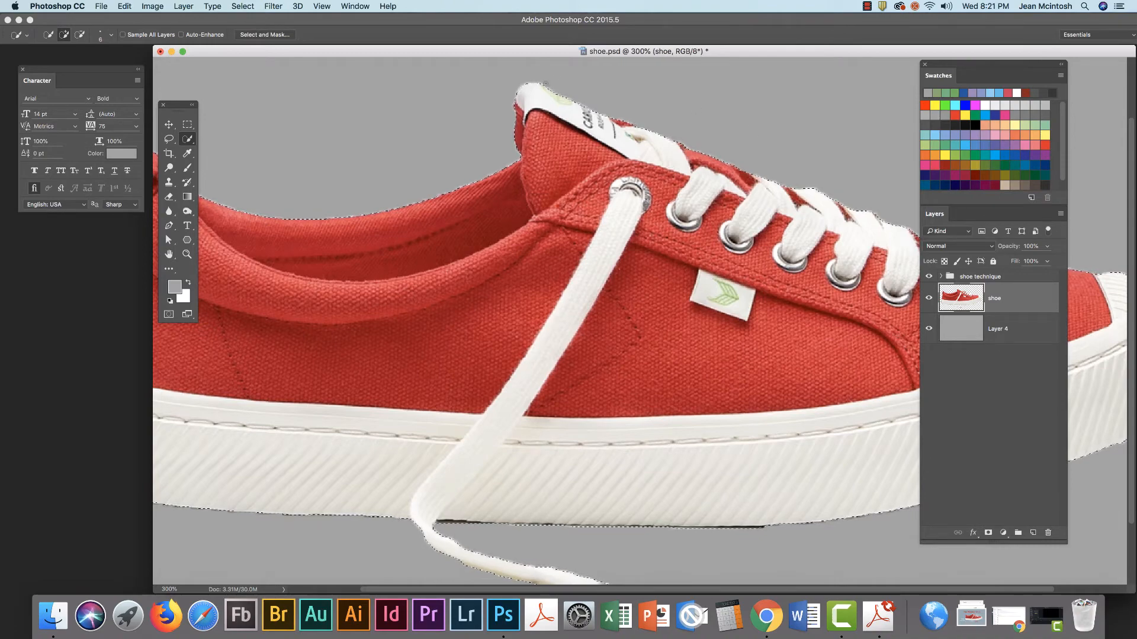
pyautogui.press('super+equal')
pyautogui.press('super+equal')
pyautogui.press('super+equal')
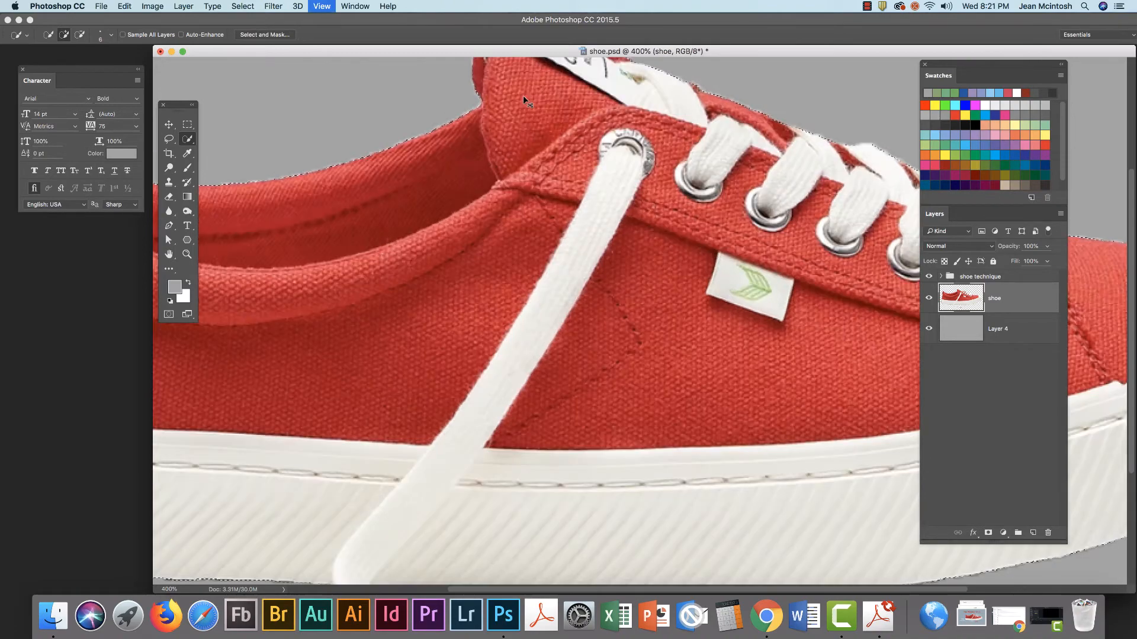
pyautogui.scroll(10, 538, 147)
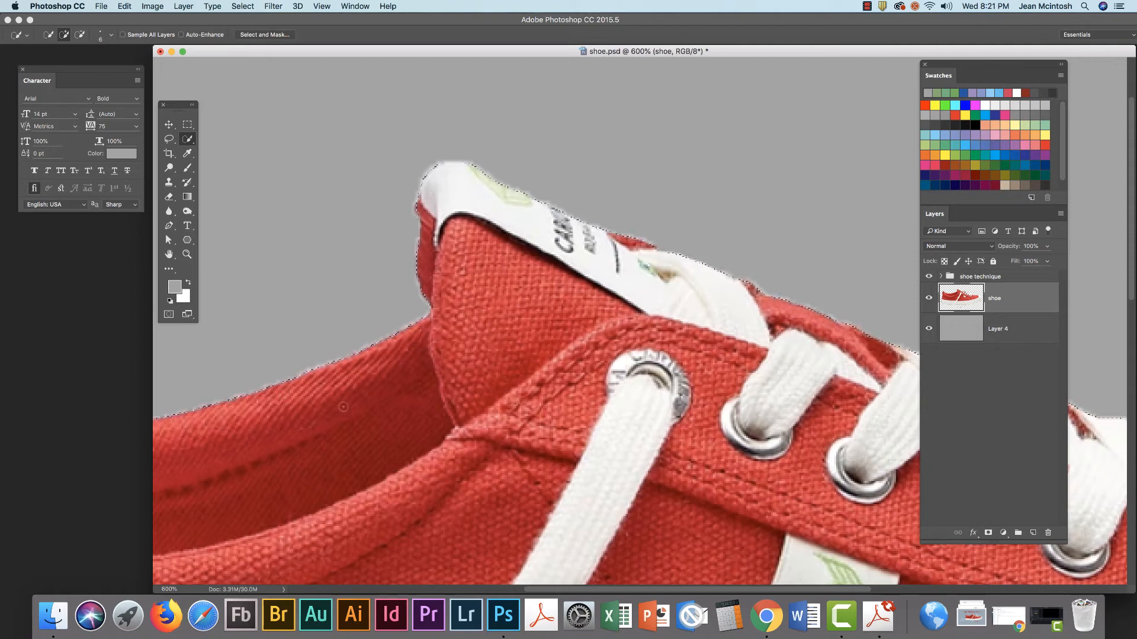
pyautogui.press('super+minus')
pyautogui.press('super+minus')
pyautogui.press('super+minus')
pyautogui.press('super+minus')
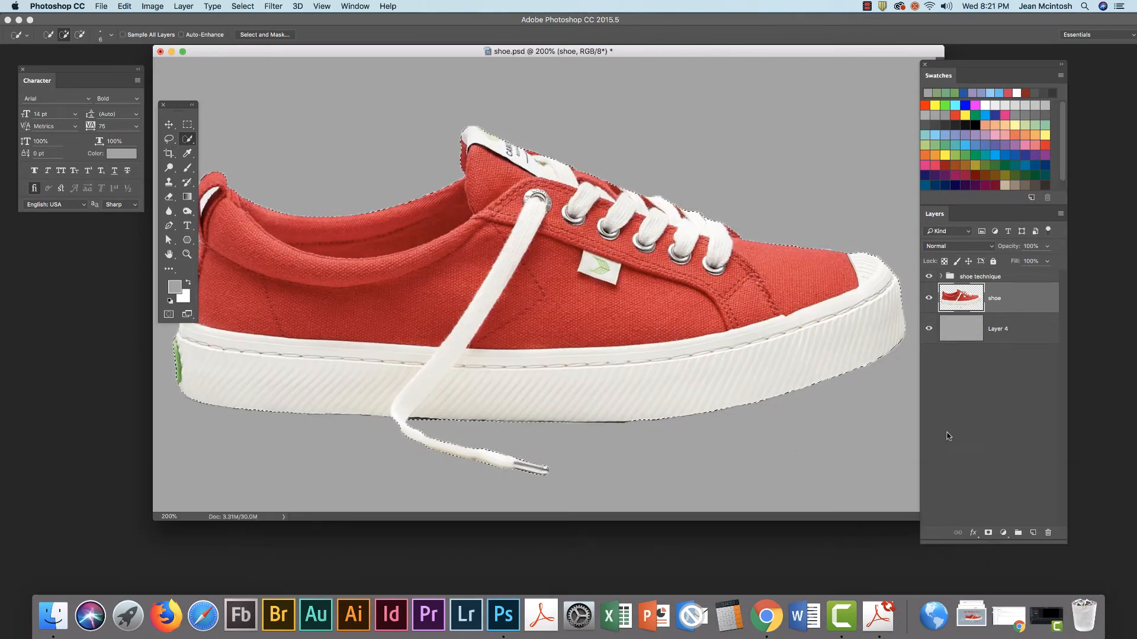
# Invert the selection, delete the background around the shoe, and deselect
pyautogui.click(243, 6)
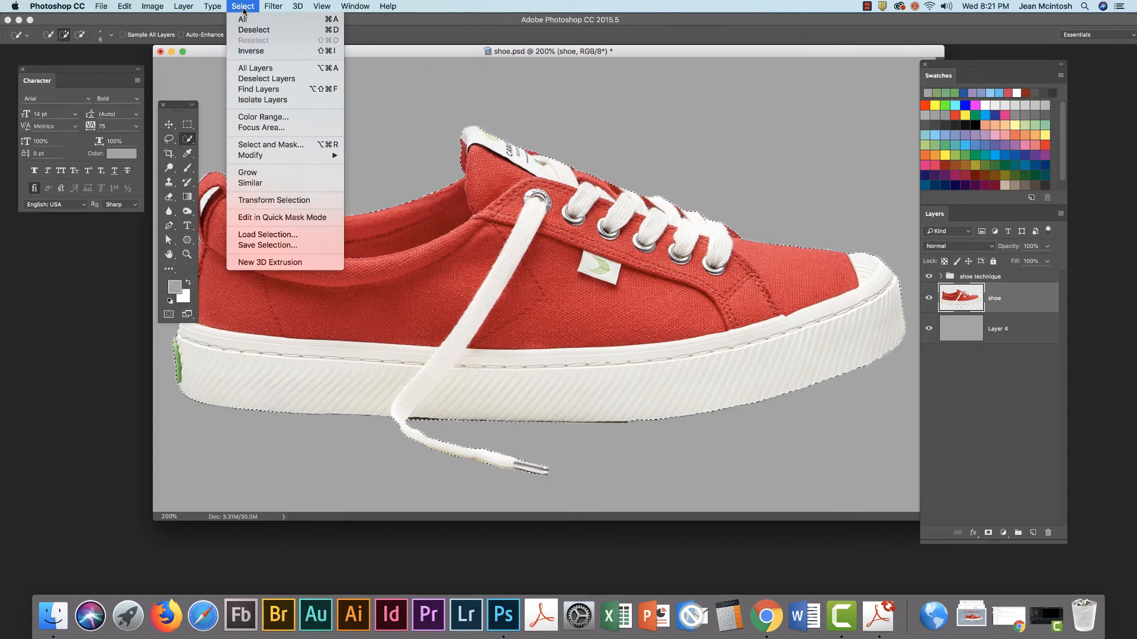
pyautogui.click(250, 52)
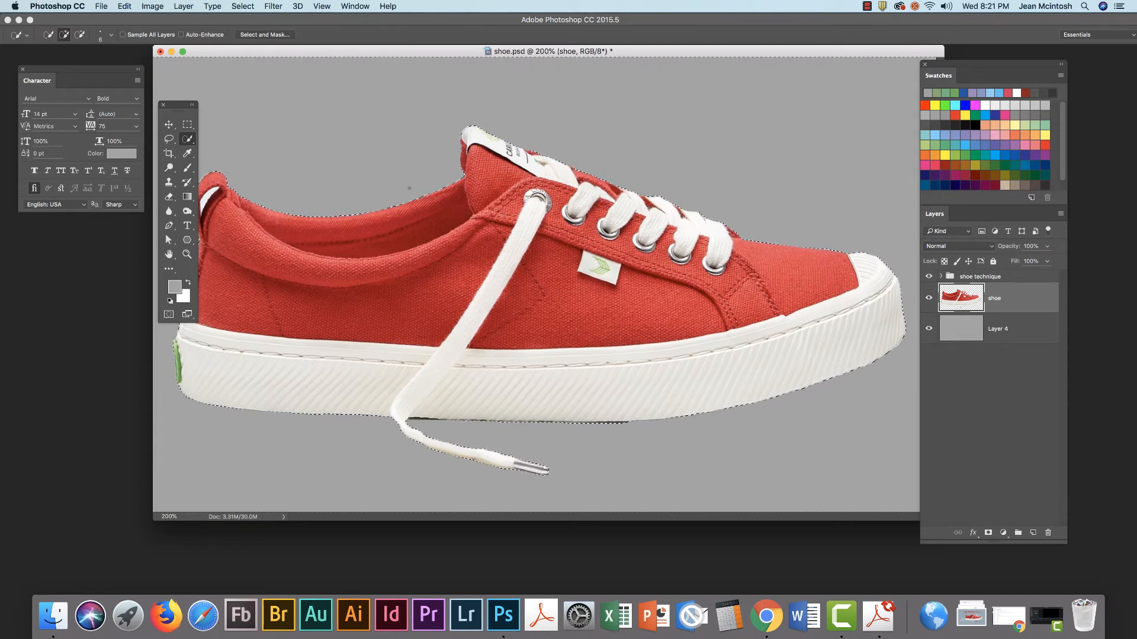
pyautogui.press('super+d')
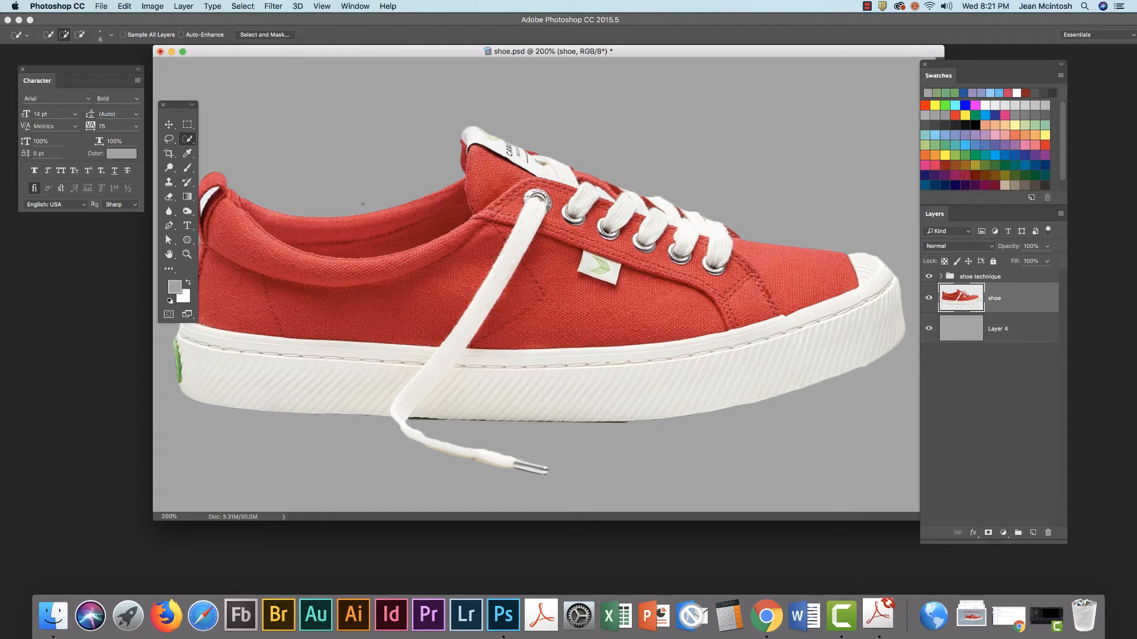
# Show the History panel and move it to the left of the shoe
pyautogui.click(356, 6)
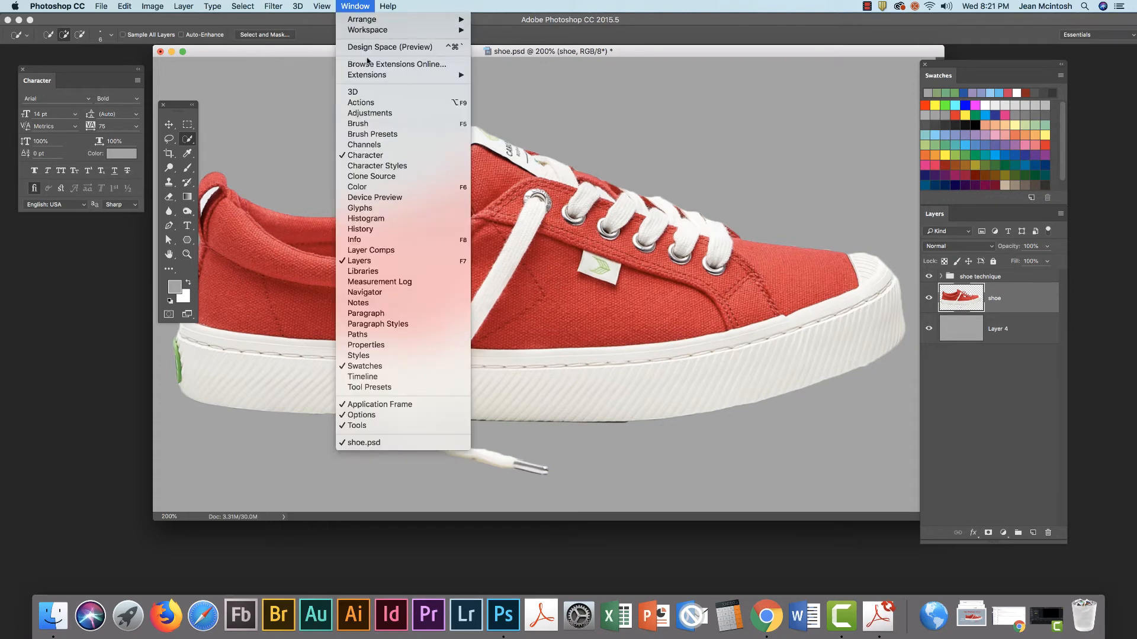
pyautogui.click(365, 229)
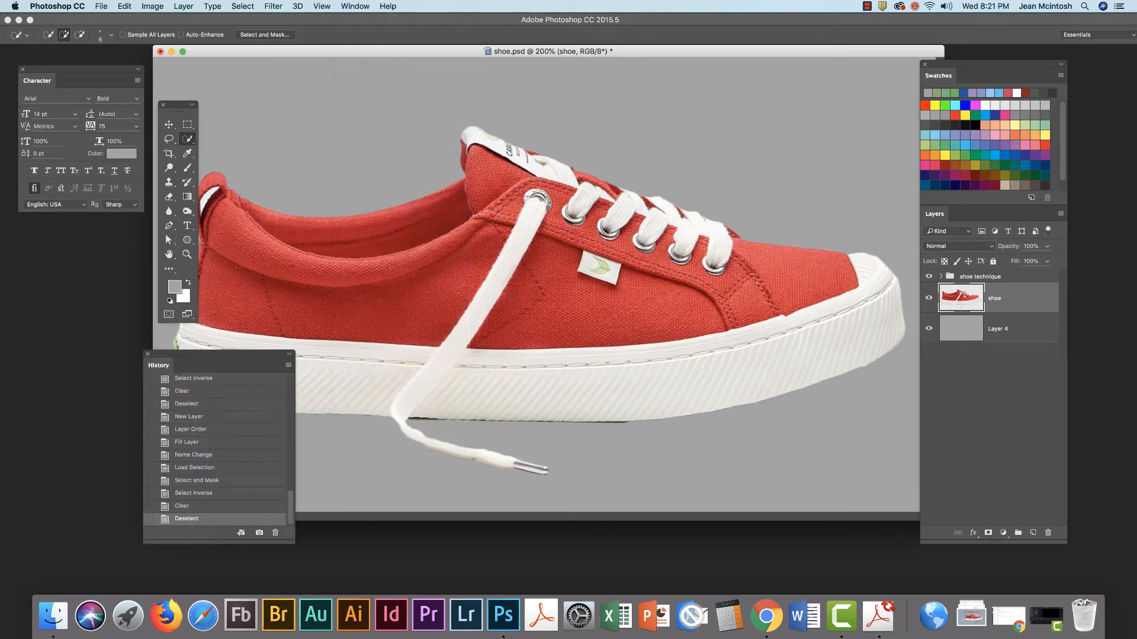
pyautogui.moveTo(201, 362); pyautogui.dragTo(91, 252)
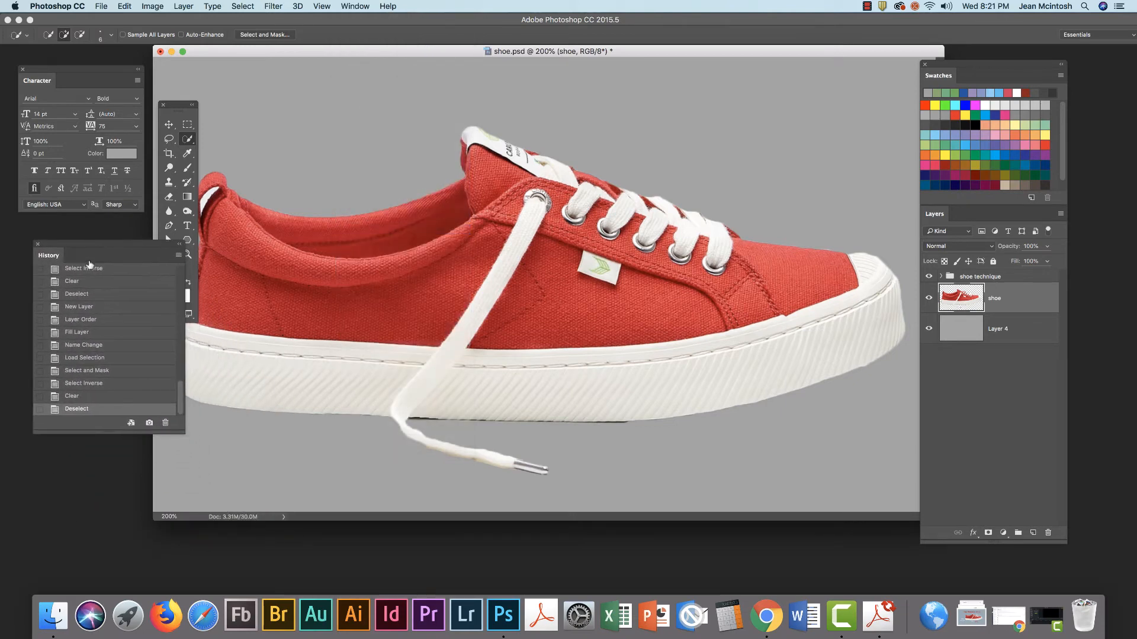
# Compare earlier History states, then return to the latest Deselect state
pyautogui.click(84, 384)
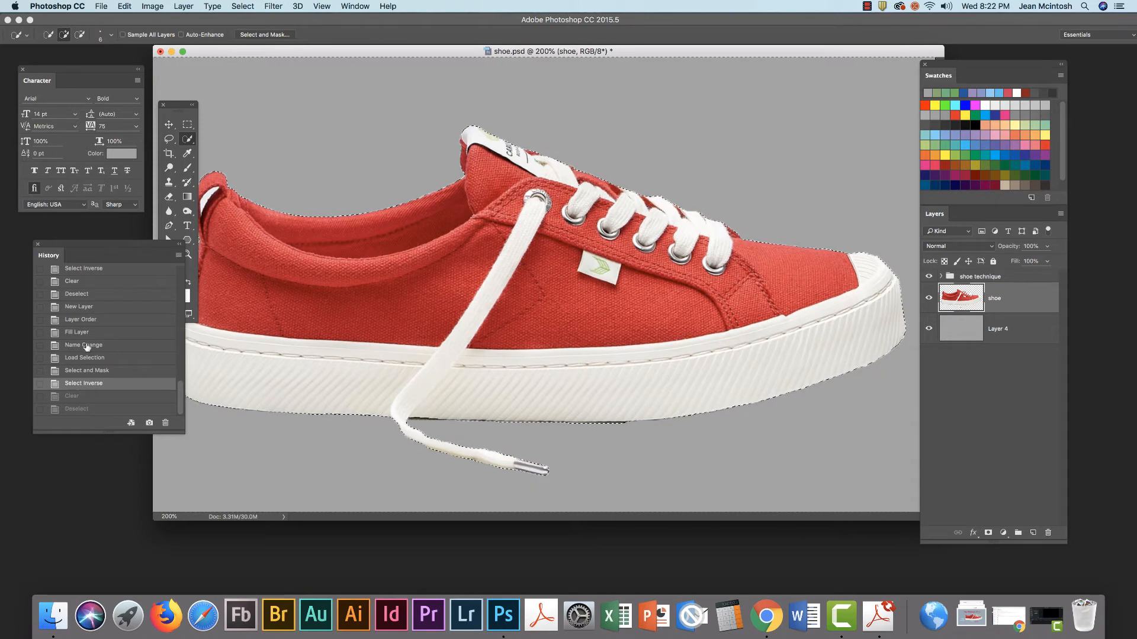
pyautogui.click(80, 359)
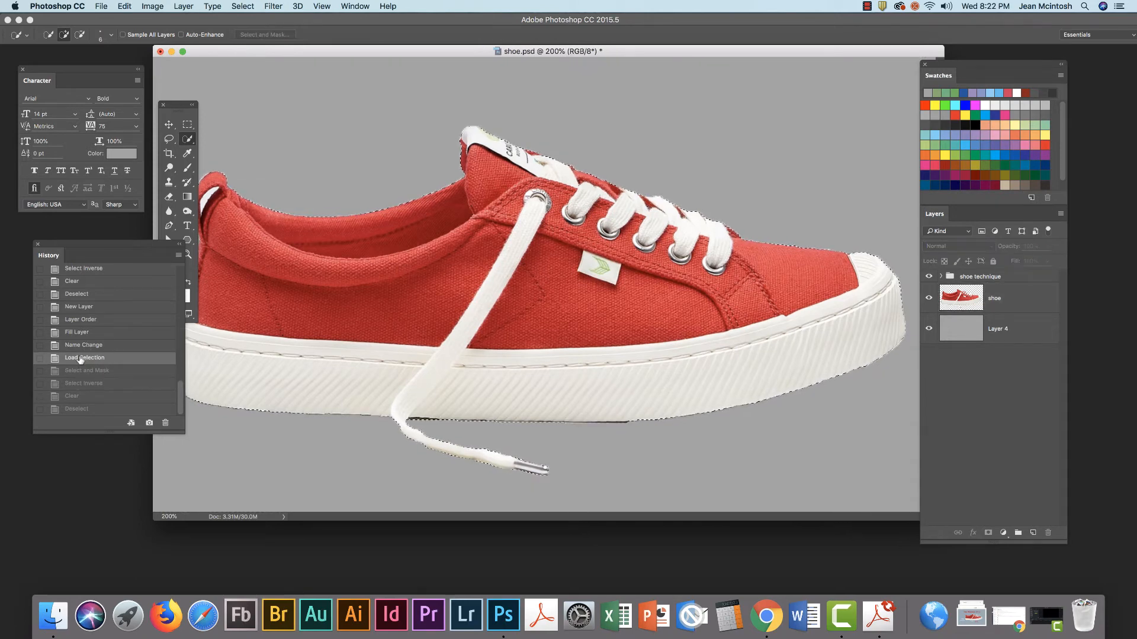
pyautogui.click(83, 372)
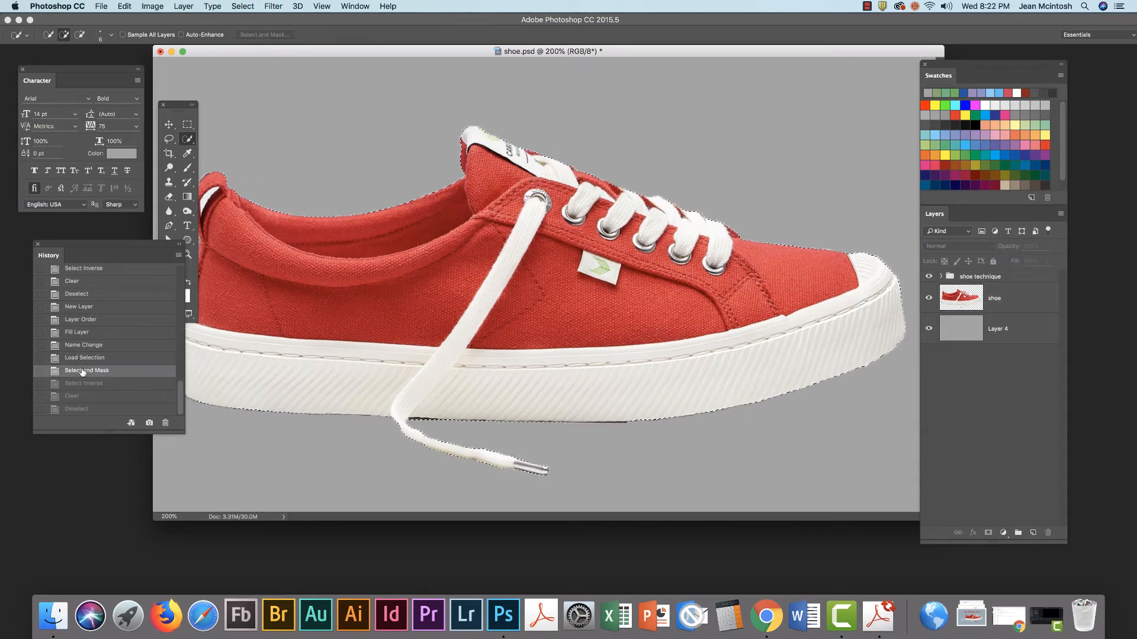
pyautogui.click(82, 333)
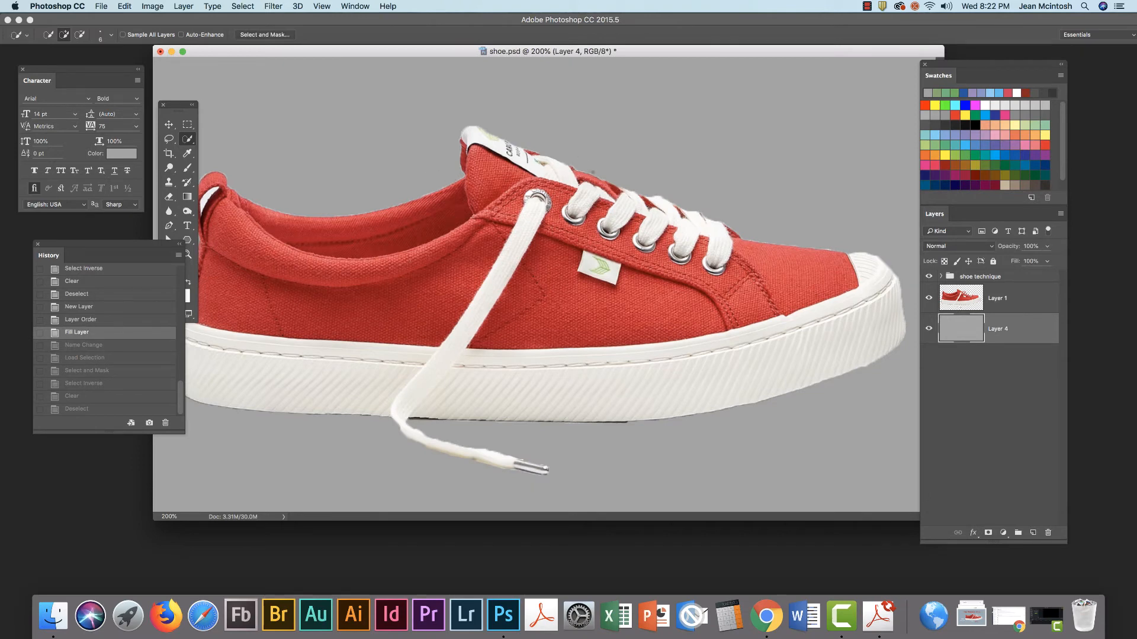
pyautogui.press('super+equal')
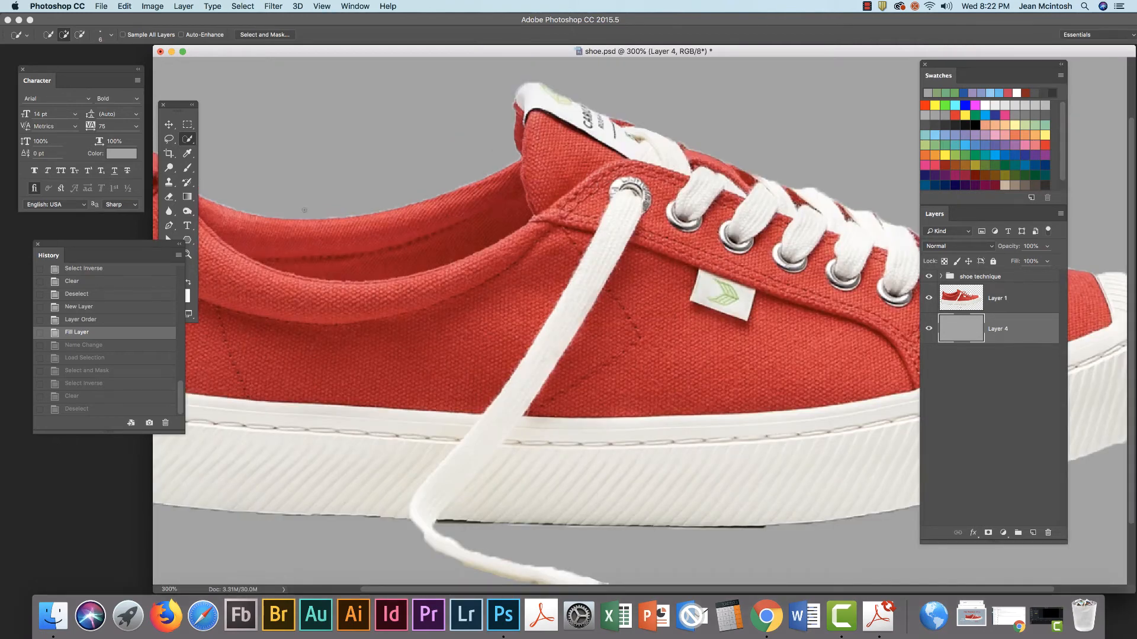
pyautogui.click(78, 409)
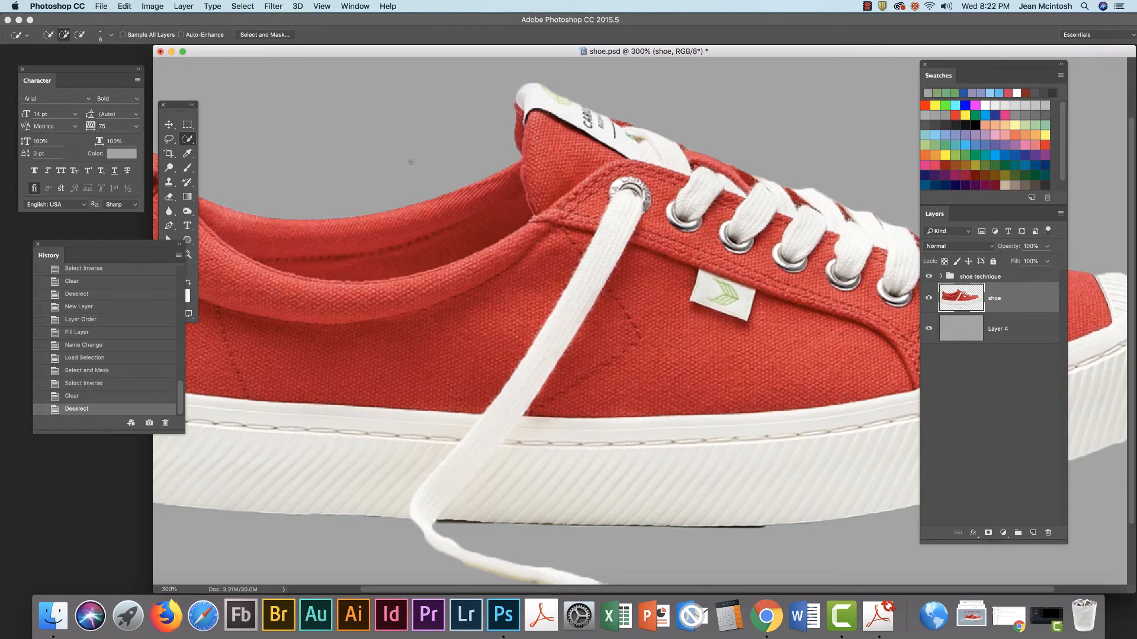
pyautogui.press('super+minus')
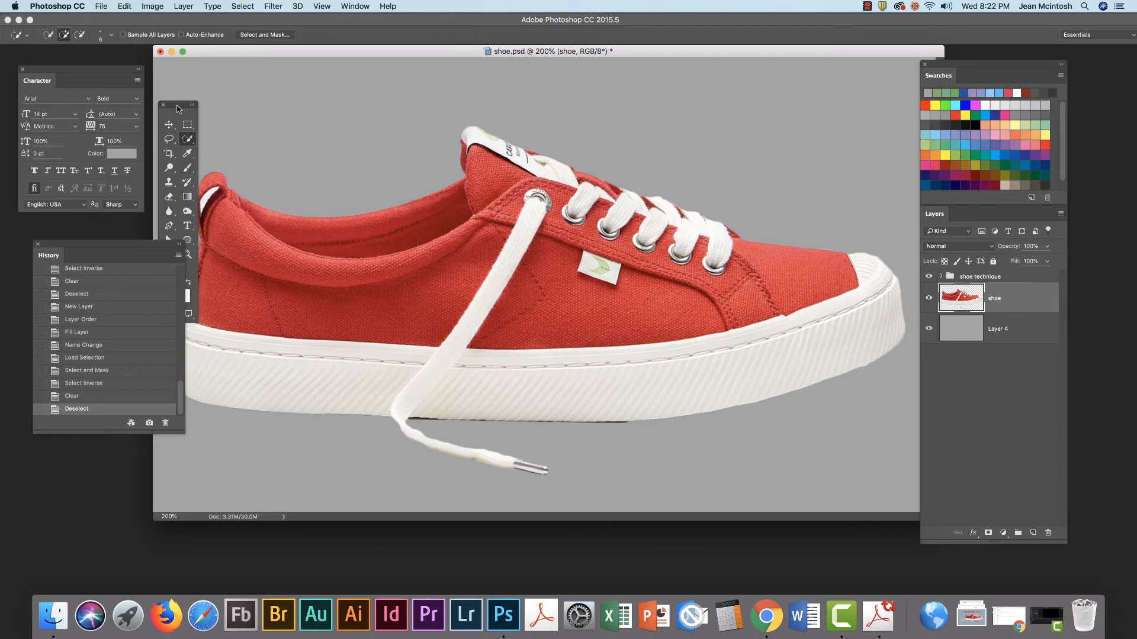
# Use the Magic Wand to select the white patch at the heel top, delete it and deselect
pyautogui.moveTo(178, 108); pyautogui.dragTo(151, 115)
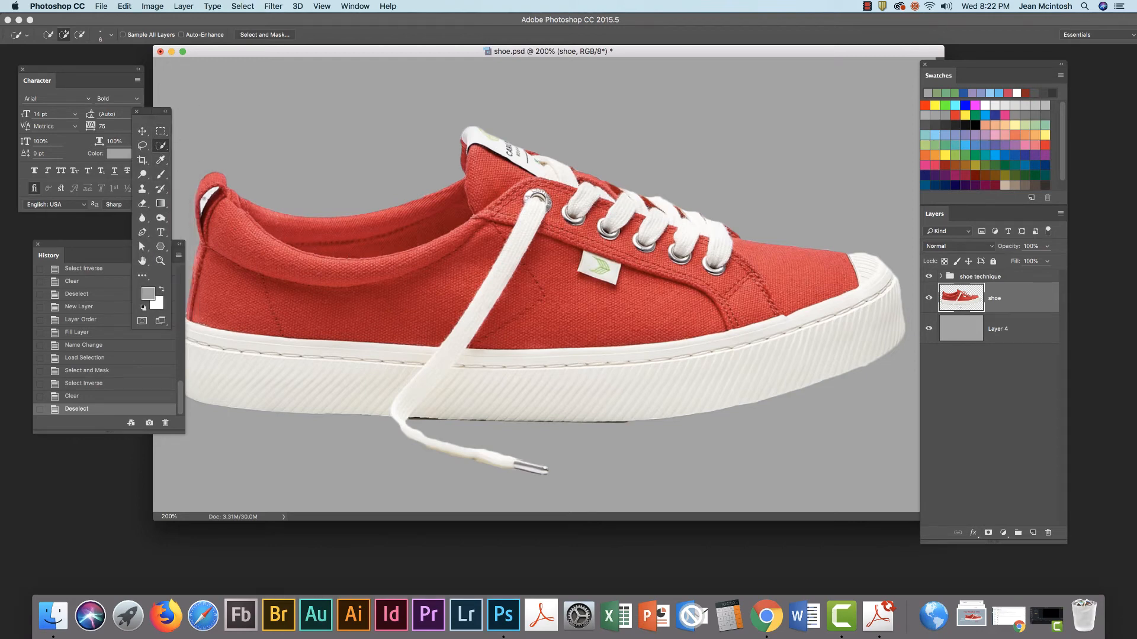
pyautogui.click(160, 146)
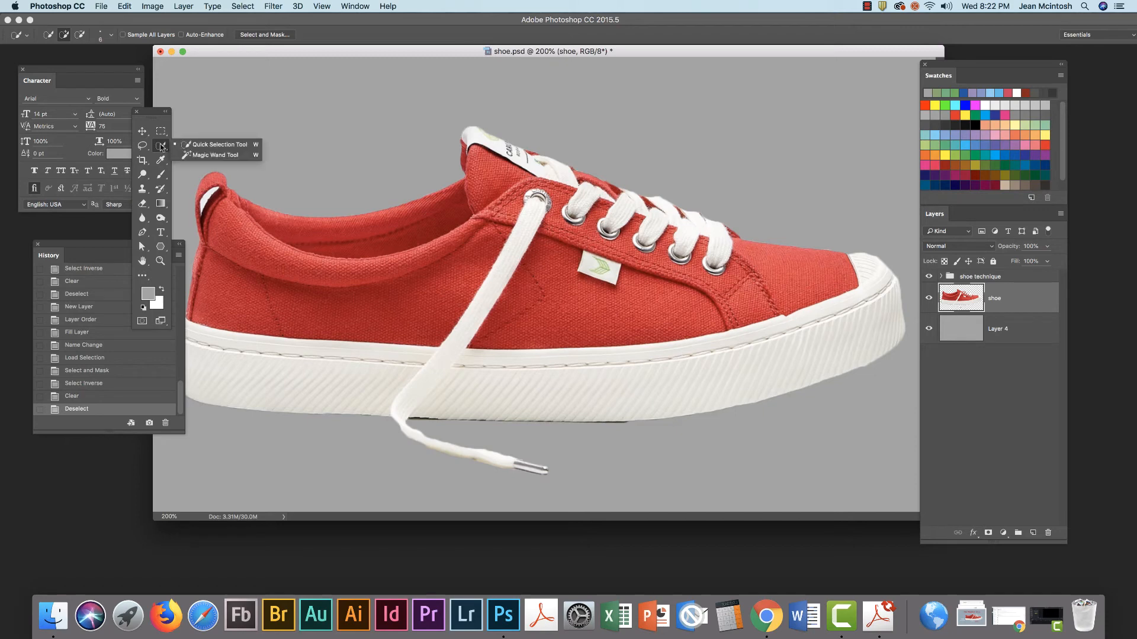
pyautogui.click(191, 145)
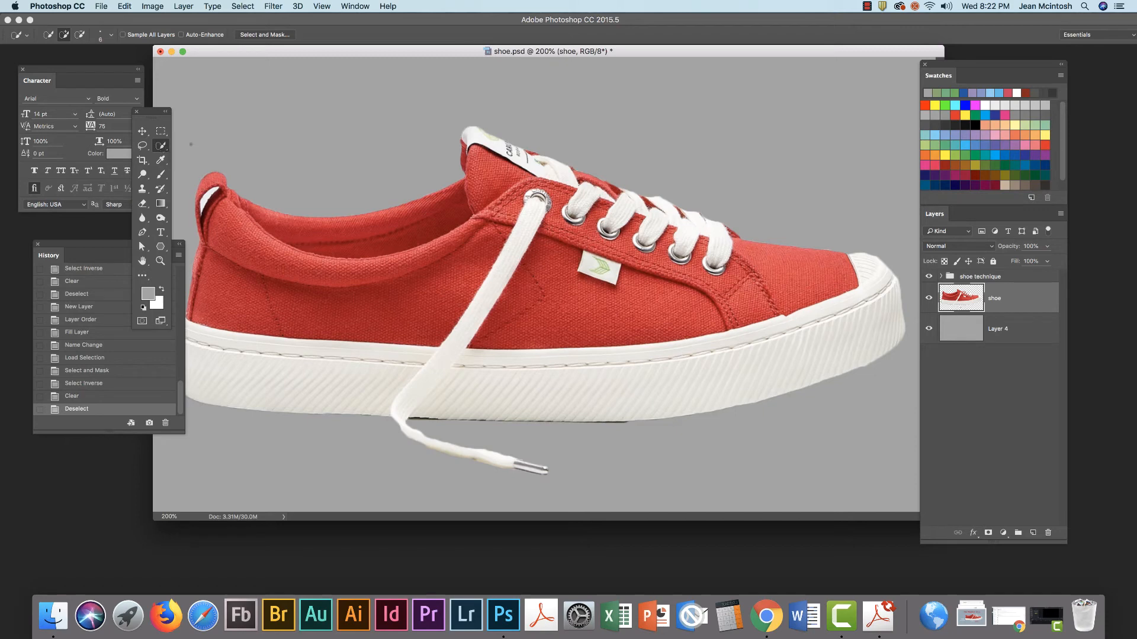
pyautogui.click(160, 146)
pyautogui.click(195, 157)
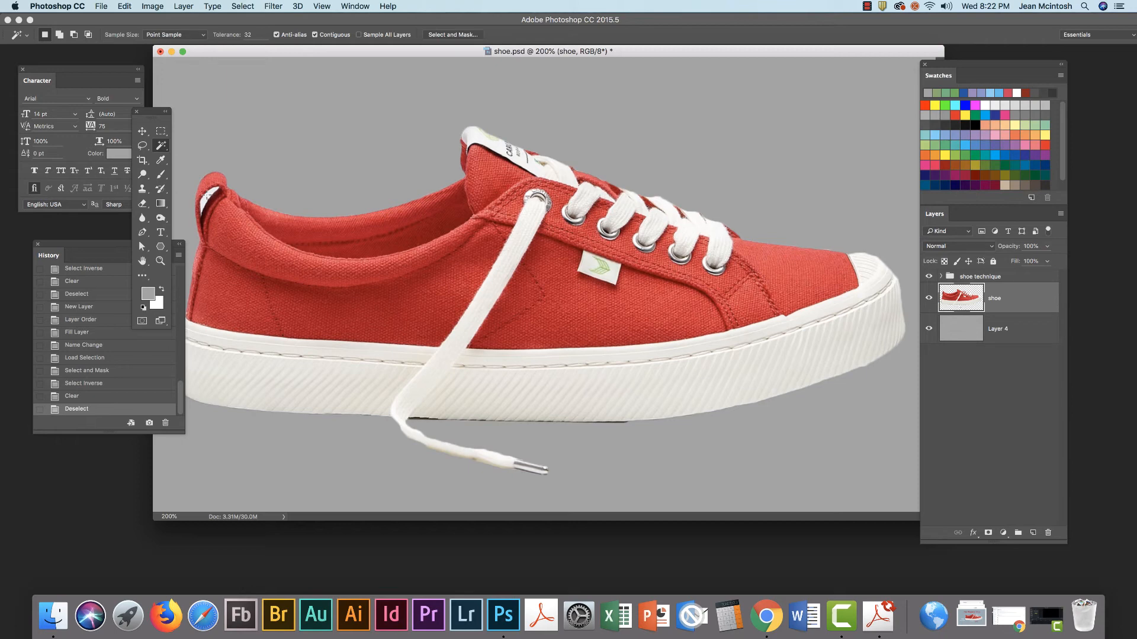
pyautogui.click(206, 194)
pyautogui.press('Delete')
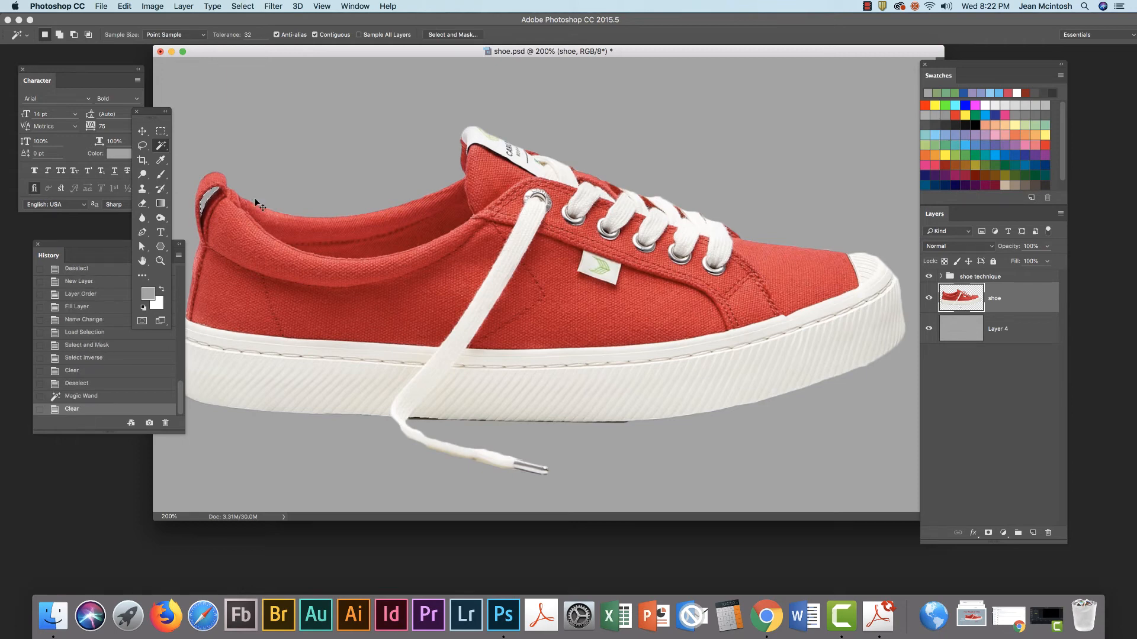
pyautogui.press('super+d')
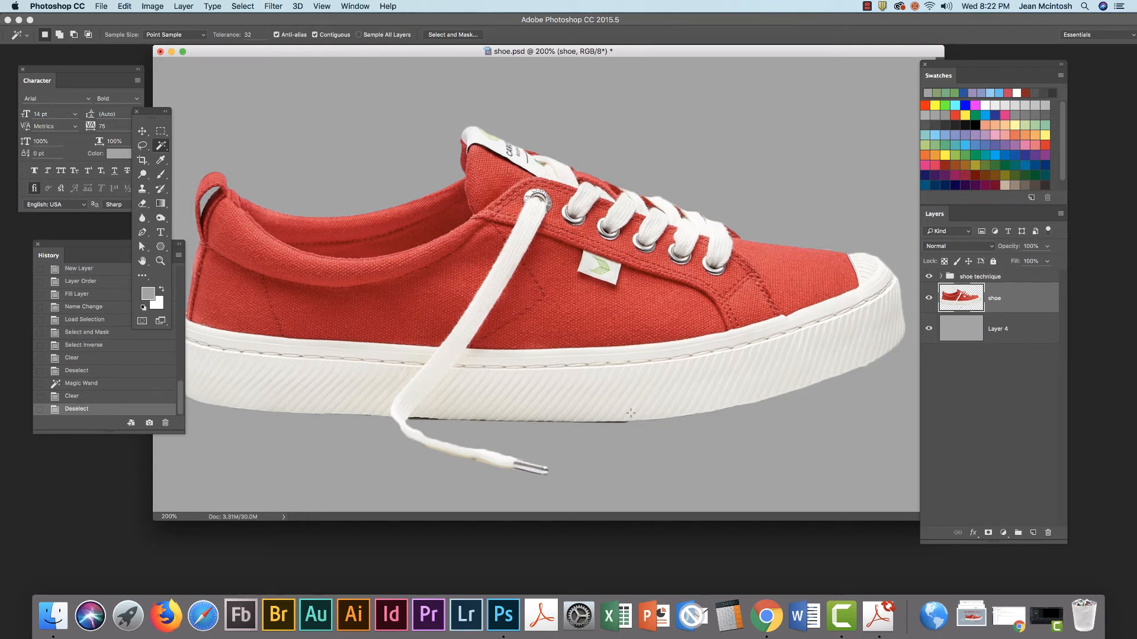
# Zoom in on the sole and brush its bottom edge clean with the standard Eraser Tool
pyautogui.click(160, 261)
pyautogui.moveTo(527, 417); pyautogui.dragTo(591, 441)
pyautogui.keyDown('alt'); pyautogui.click(591, 441); pyautogui.keyUp('alt')
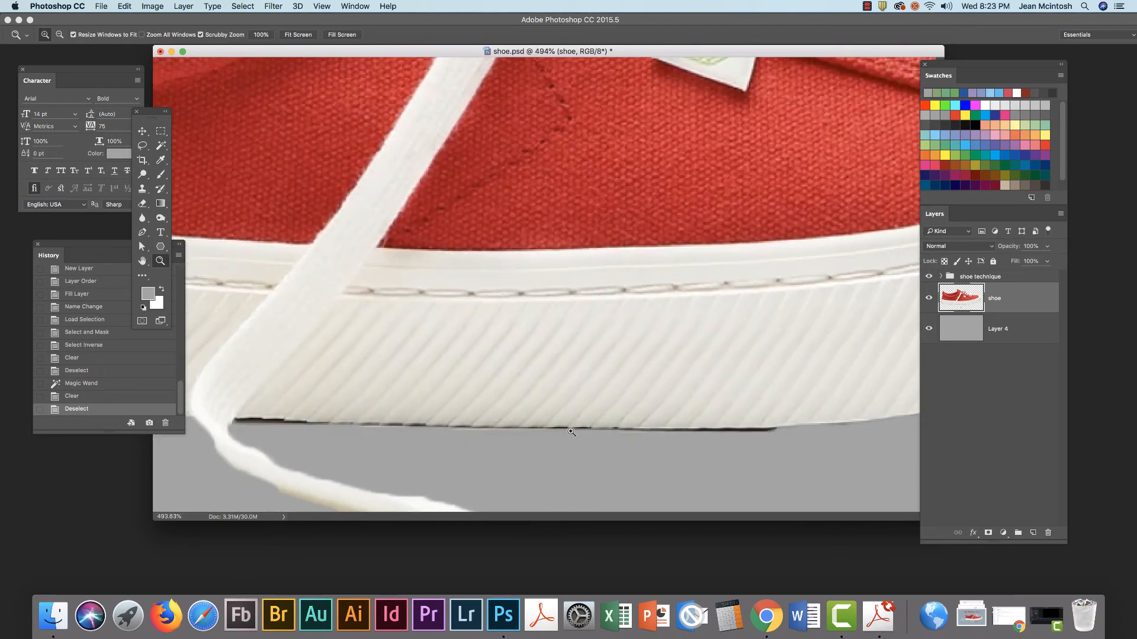
pyautogui.click(142, 204)
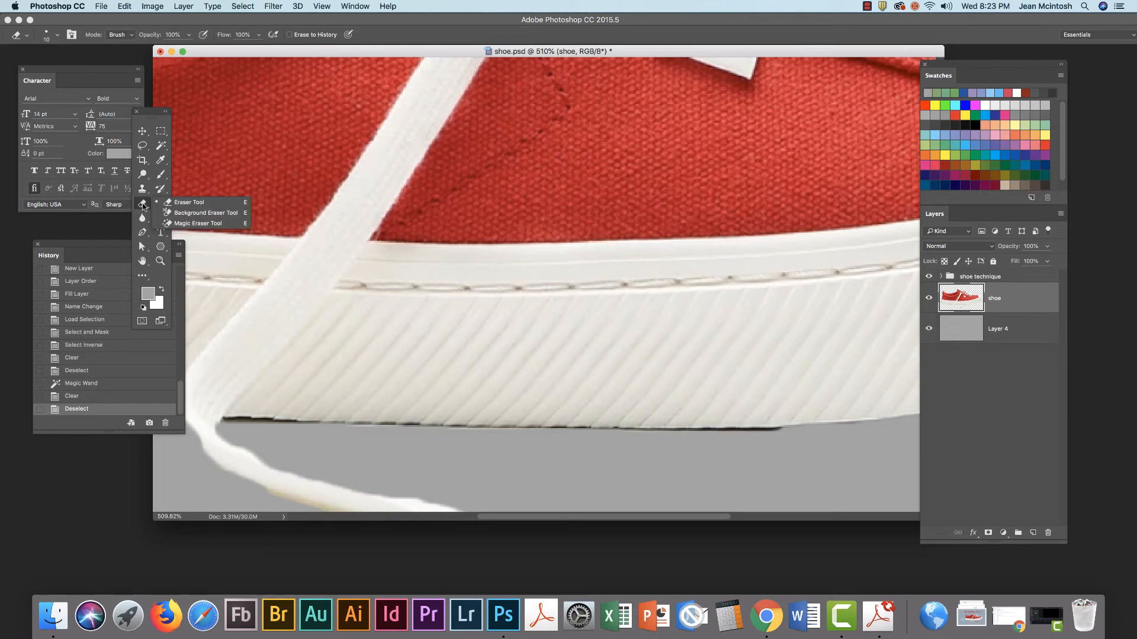
pyautogui.click(186, 203)
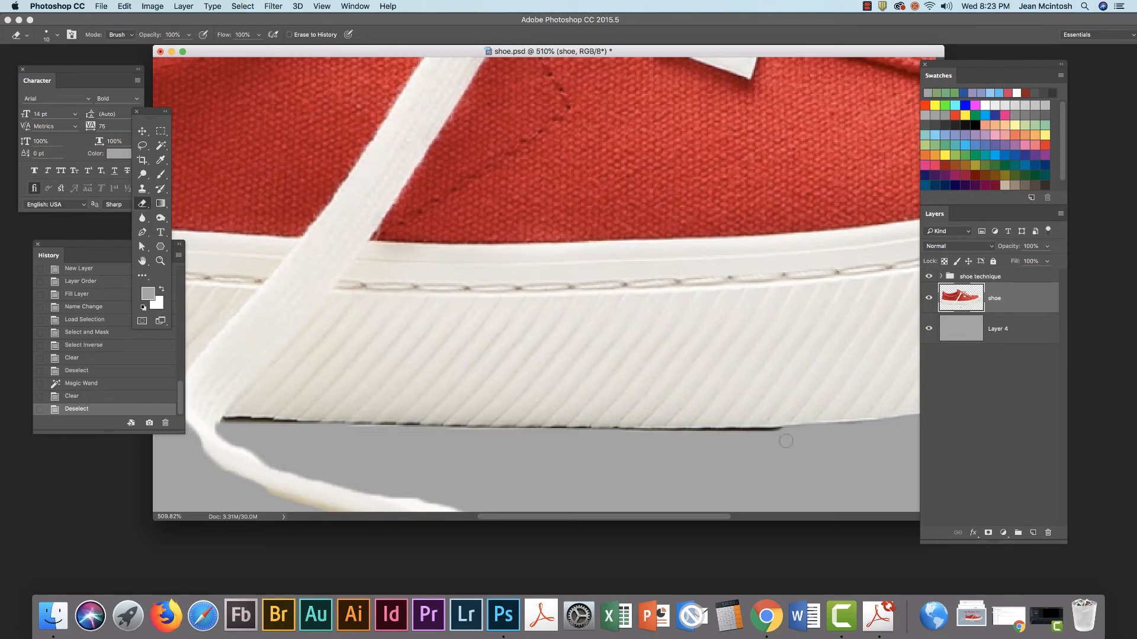
pyautogui.moveTo(746, 436); pyautogui.dragTo(704, 437)
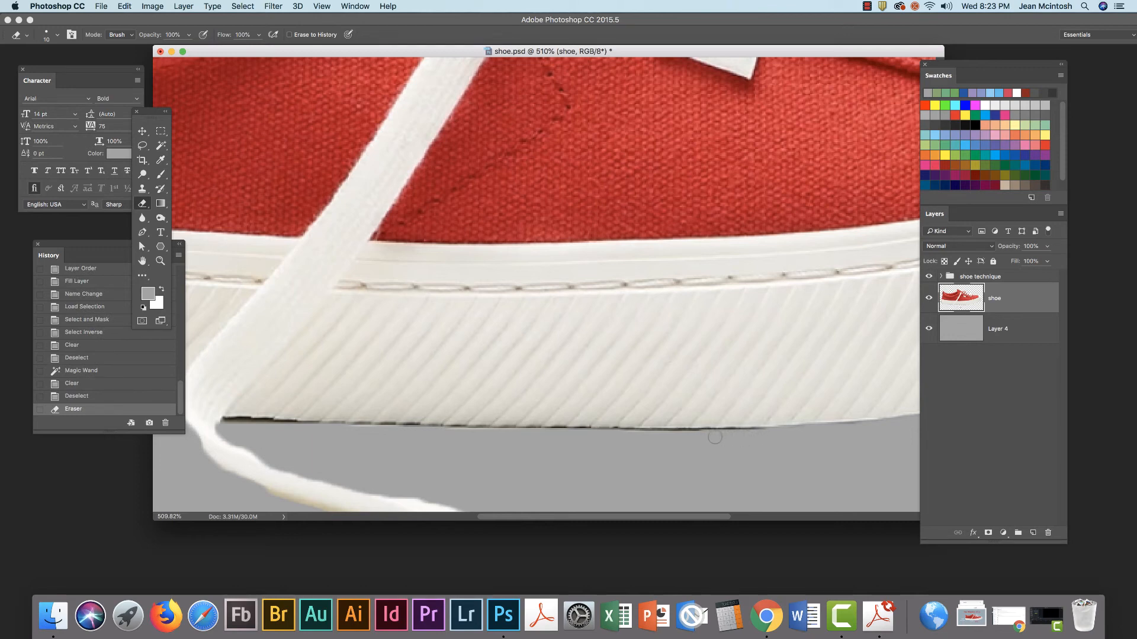
pyautogui.moveTo(696, 437); pyautogui.dragTo(645, 439)
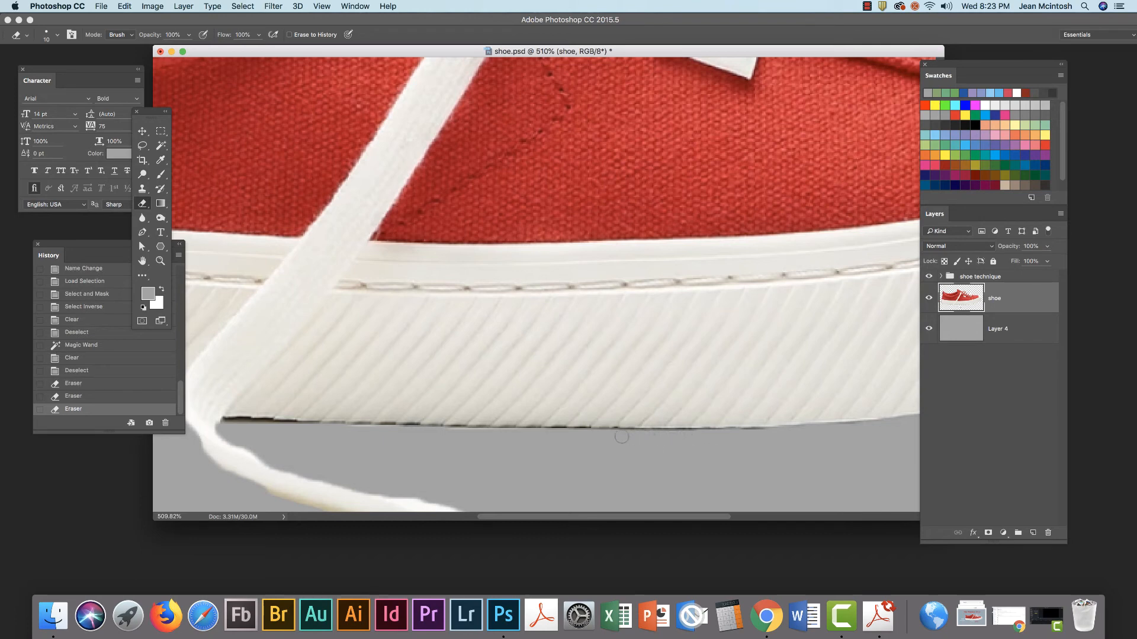
pyautogui.moveTo(621, 438)
pyautogui.mouseDown()
pyautogui.moveTo(560, 451)
pyautogui.moveTo(586, 436)
pyautogui.moveTo(554, 436)
pyautogui.mouseUp()
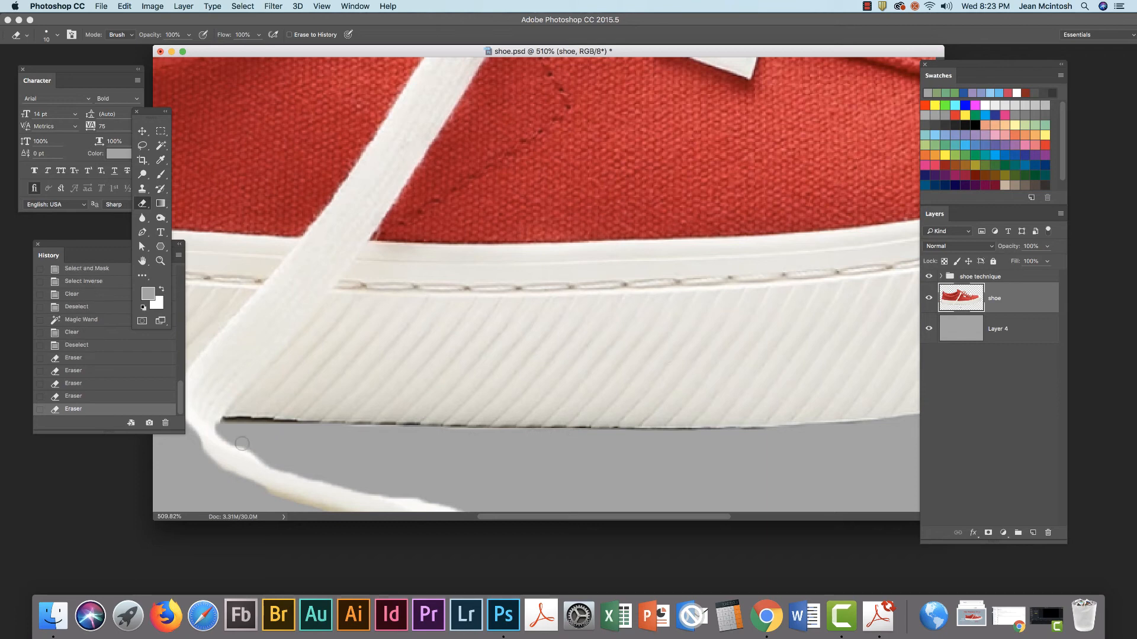
pyautogui.moveTo(247, 428)
pyautogui.mouseDown()
pyautogui.moveTo(297, 431)
pyautogui.moveTo(229, 426)
pyautogui.mouseUp()
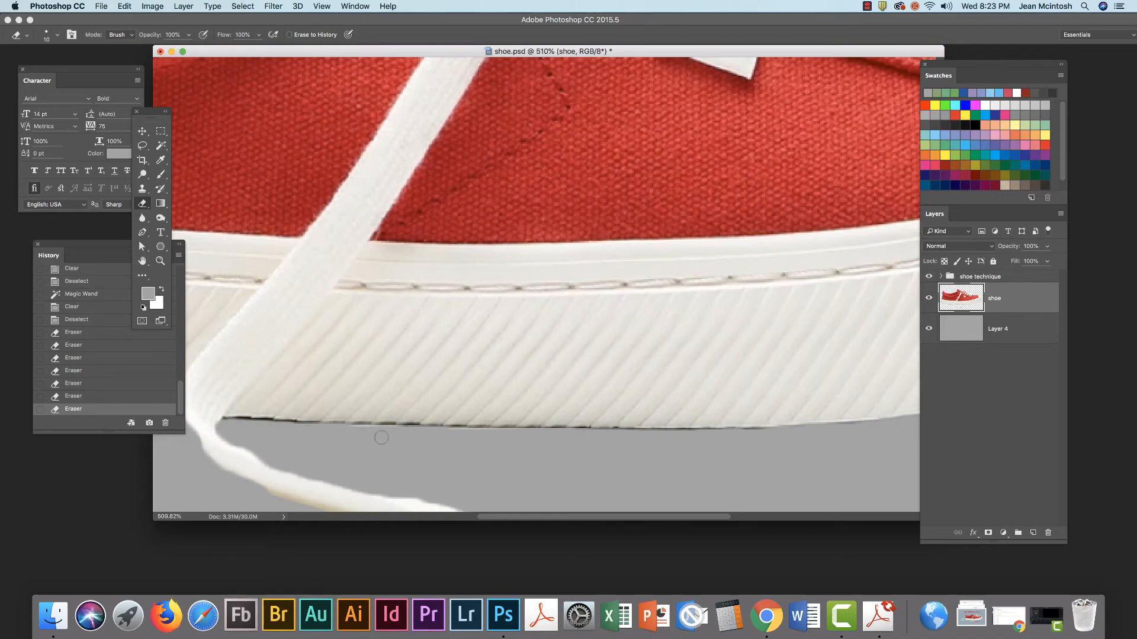
pyautogui.press('super+minus')
pyautogui.press('super+minus')
pyautogui.press('super+minus')
pyautogui.press('super+minus')
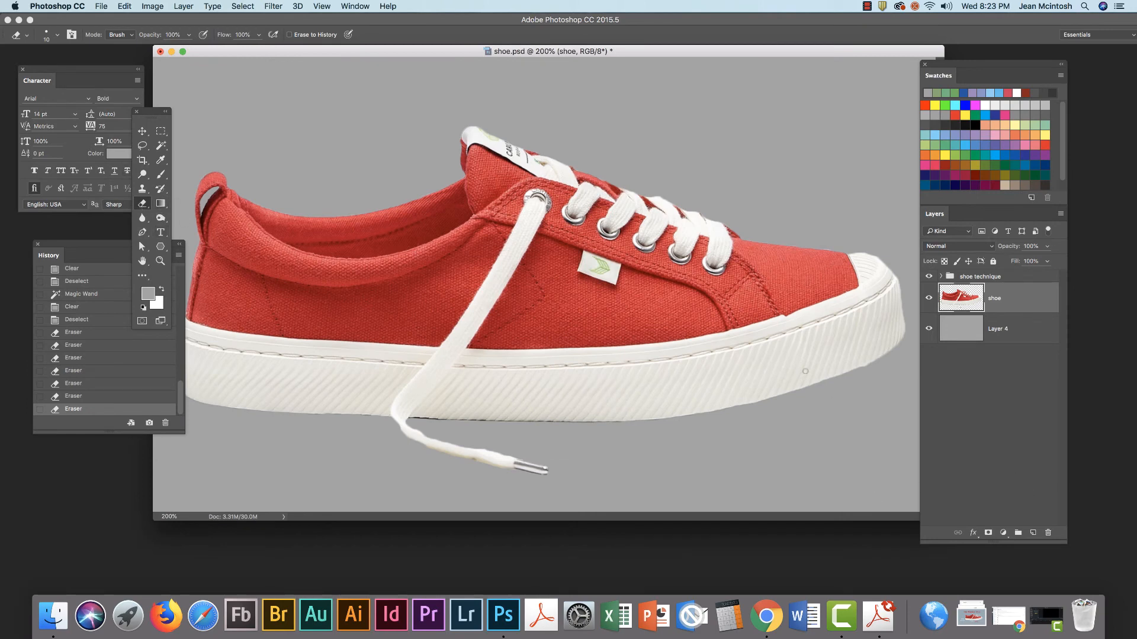
# Erase the leftover edge pixels near the sneaker's toe, then zoom out and enlarge the document window
pyautogui.click(875, 366)
pyautogui.click(878, 249)
pyautogui.click(857, 250)
pyautogui.click(857, 250)
pyautogui.press('super+minus')
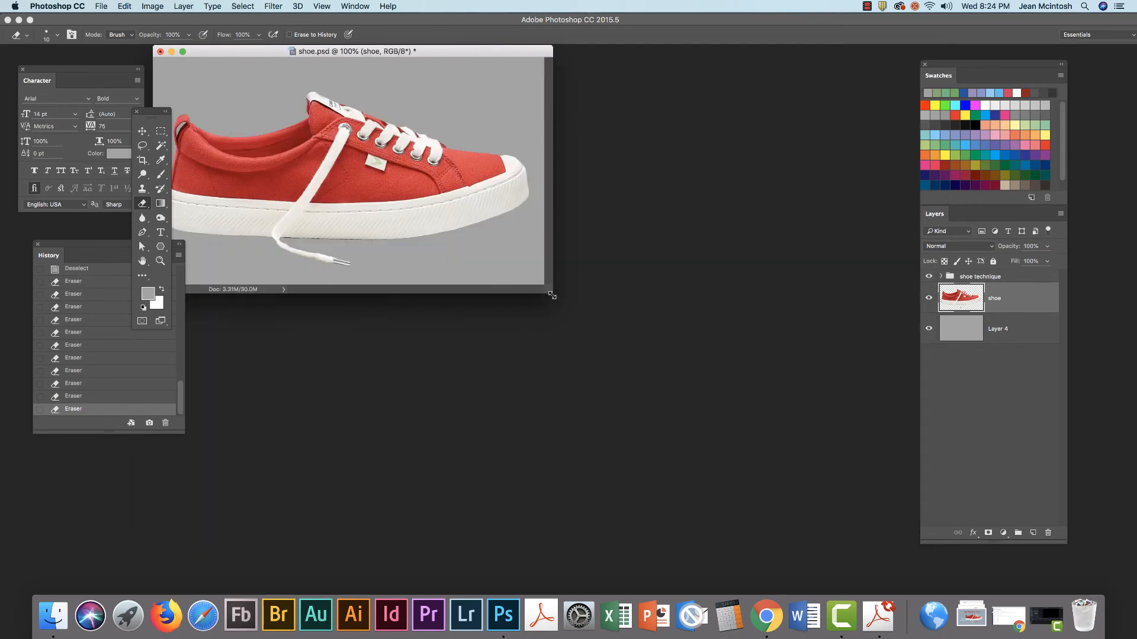
pyautogui.moveTo(551, 291); pyautogui.dragTo(841, 478)
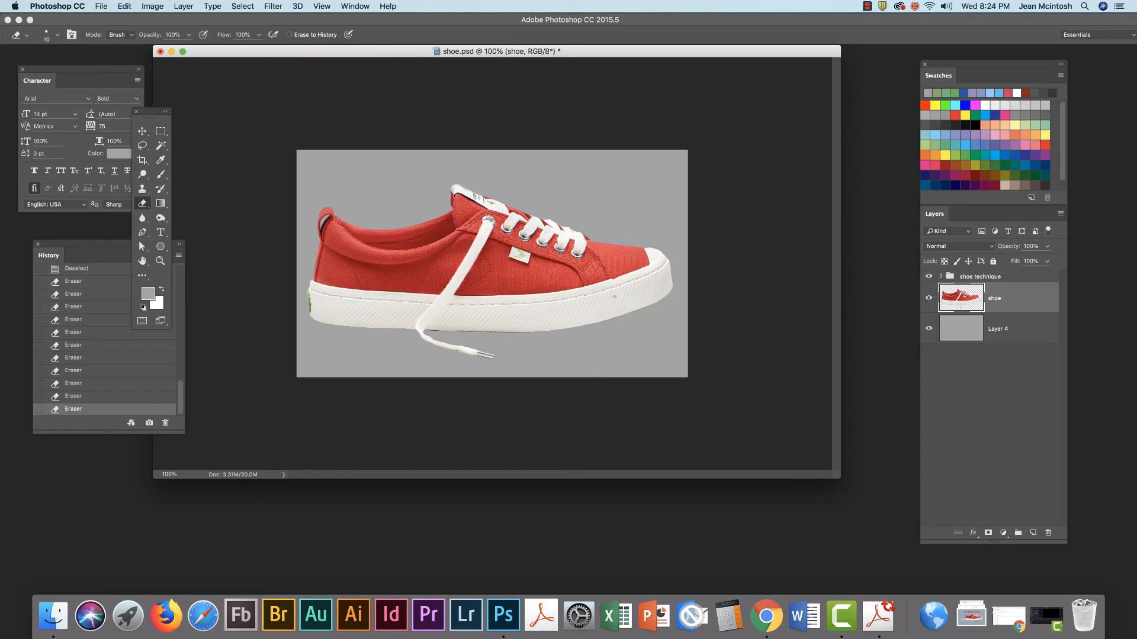
# Apply Filter Gallery's Artistic > Cutout to the shoe with 6 levels, edge simplicity 3, edge fidelity 1
pyautogui.click(274, 7)
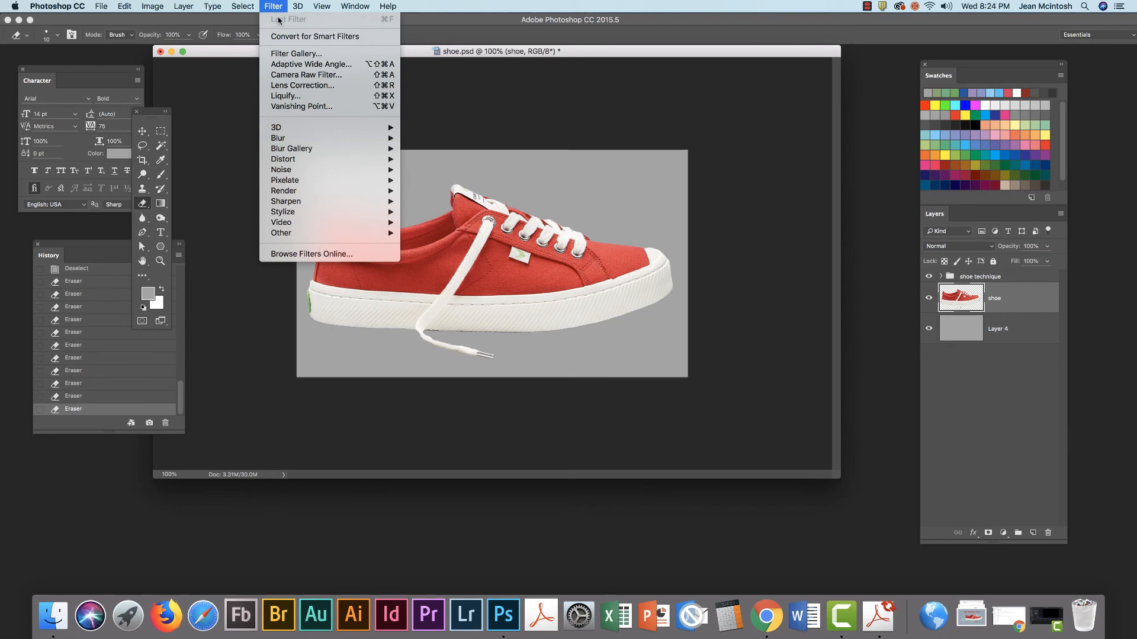
pyautogui.click(288, 56)
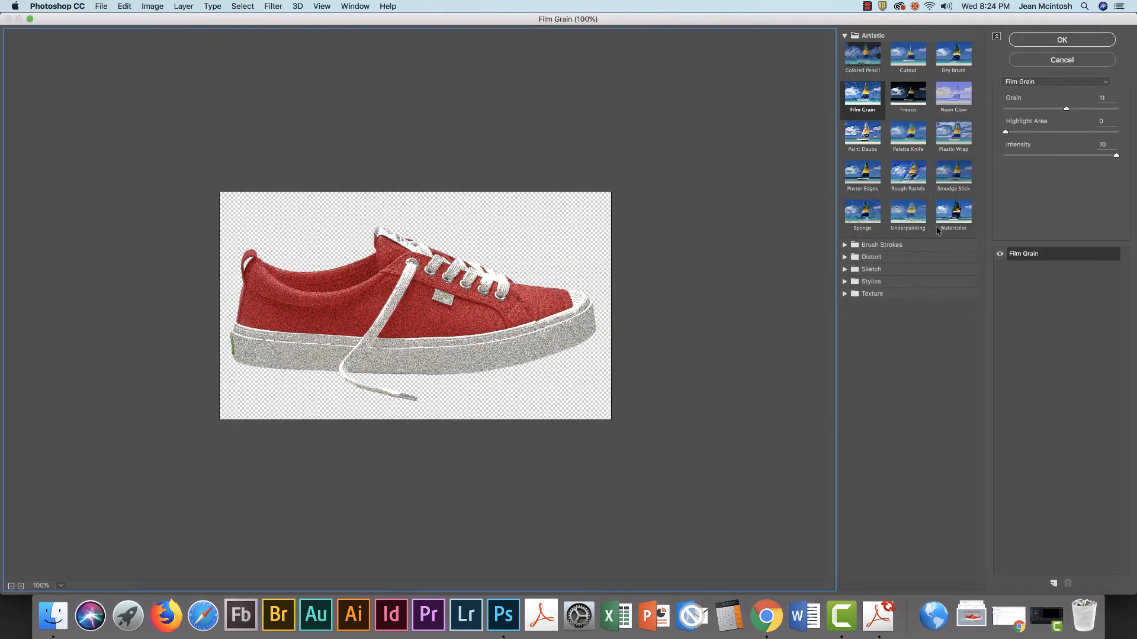
pyautogui.click(909, 59)
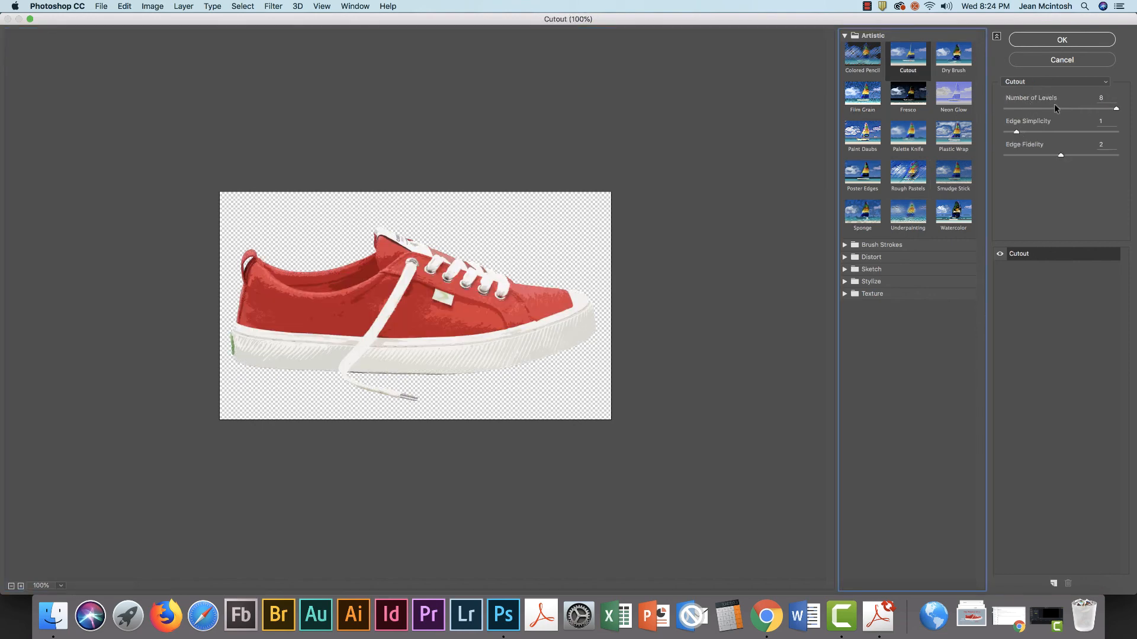
pyautogui.moveTo(1116, 109); pyautogui.dragTo(1000, 108)
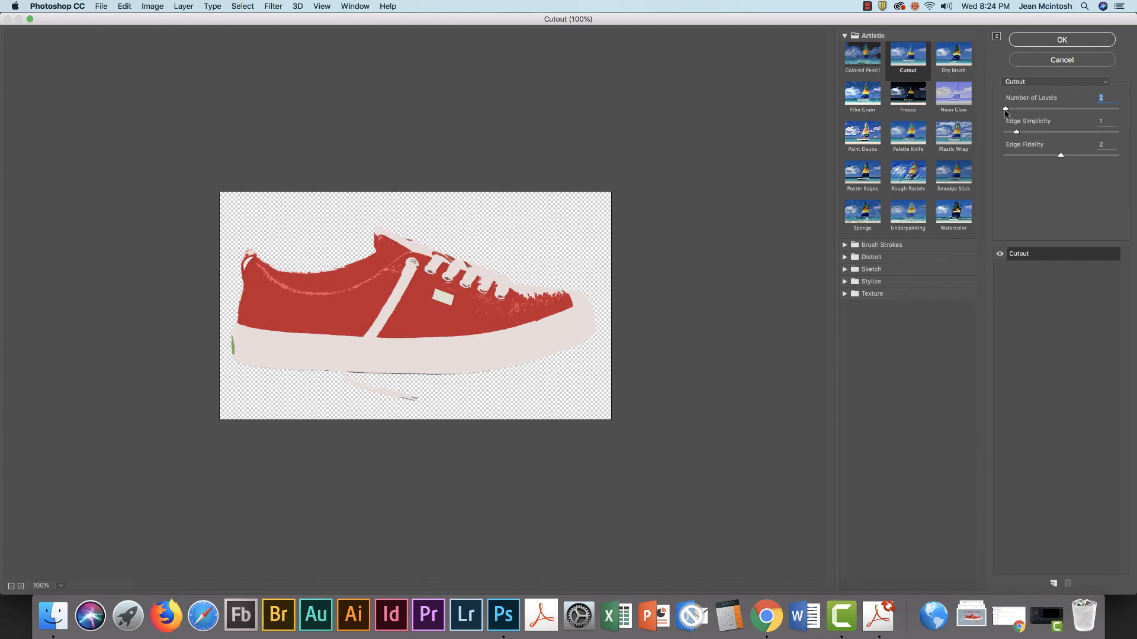
pyautogui.moveTo(1004, 109); pyautogui.dragTo(1080, 114)
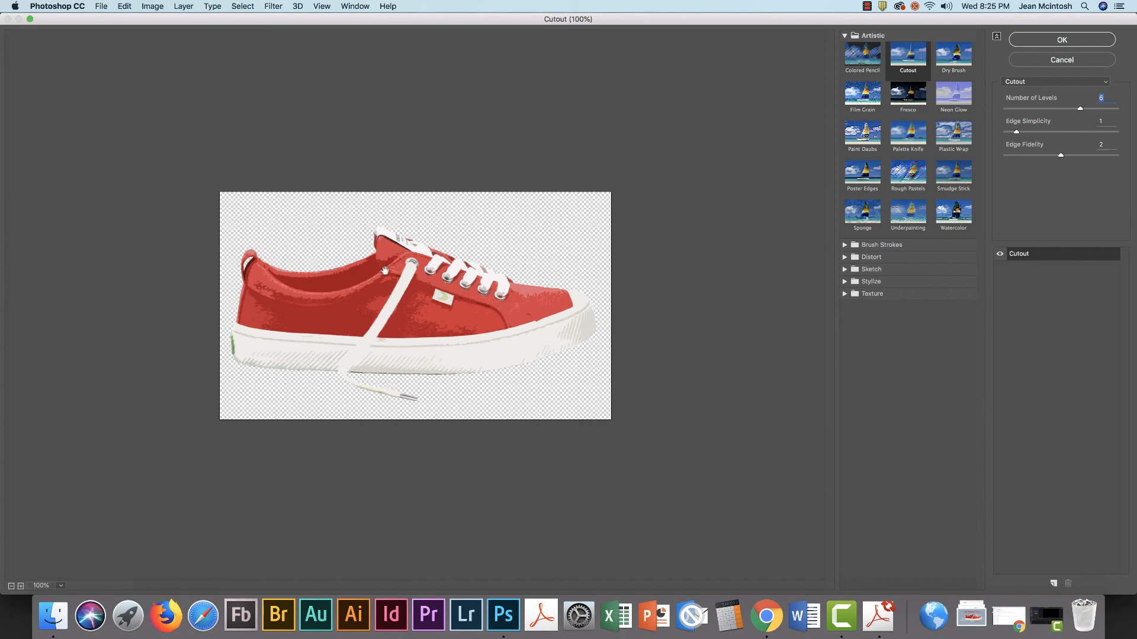
pyautogui.moveTo(1016, 131); pyautogui.dragTo(1079, 157)
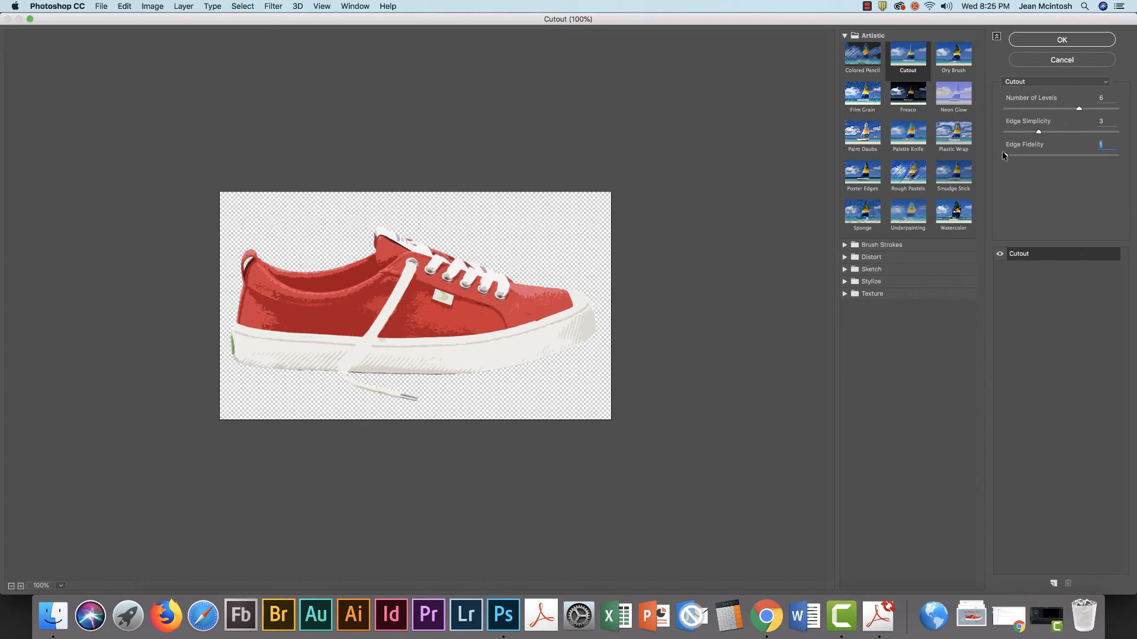
pyautogui.moveTo(1078, 156); pyautogui.dragTo(1028, 158)
pyautogui.click(1038, 39)
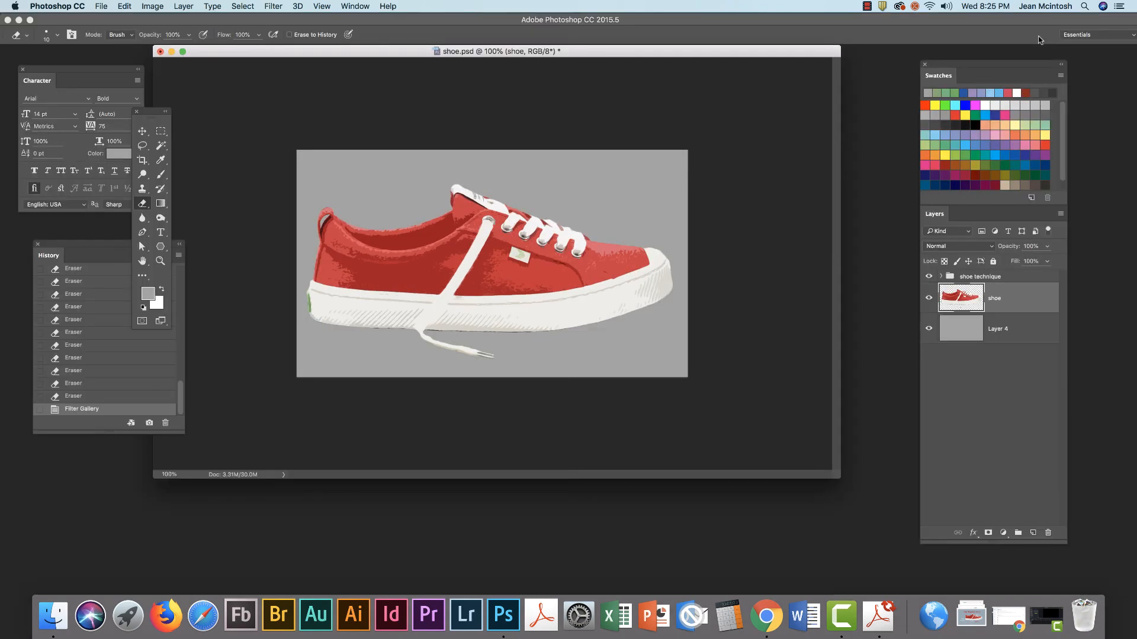